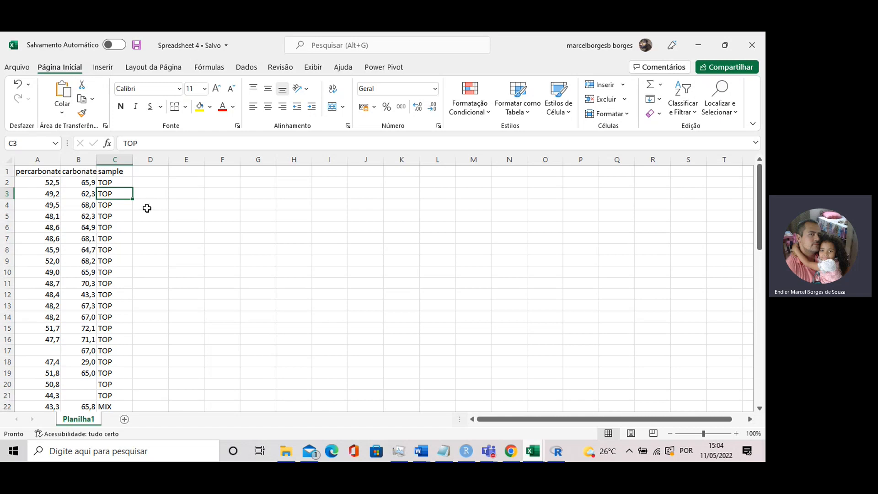
Examine the percarbonate, carbonate and sample headers and the TOP, MIX and BOT row blocks of the sample column.
{"action": "left_click", "coordinate": [56, 171]}
{"action": "left_click", "coordinate": [78, 174]}
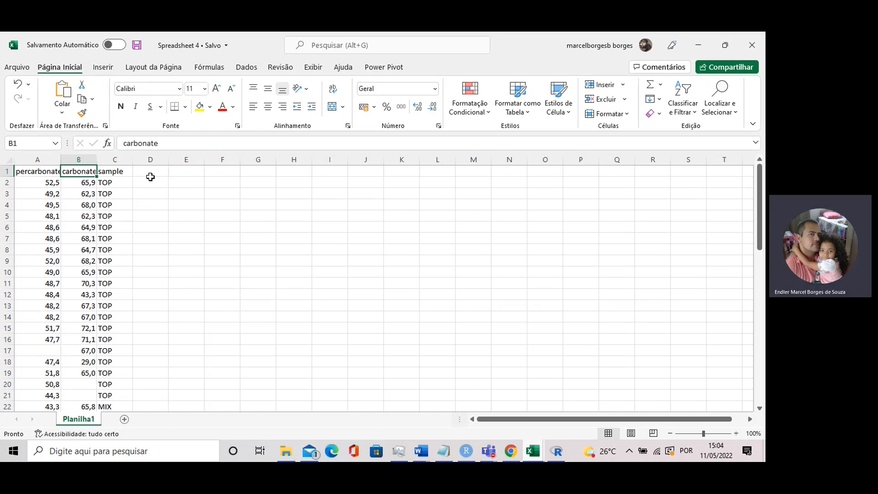
{"action": "left_click", "coordinate": [111, 186]}
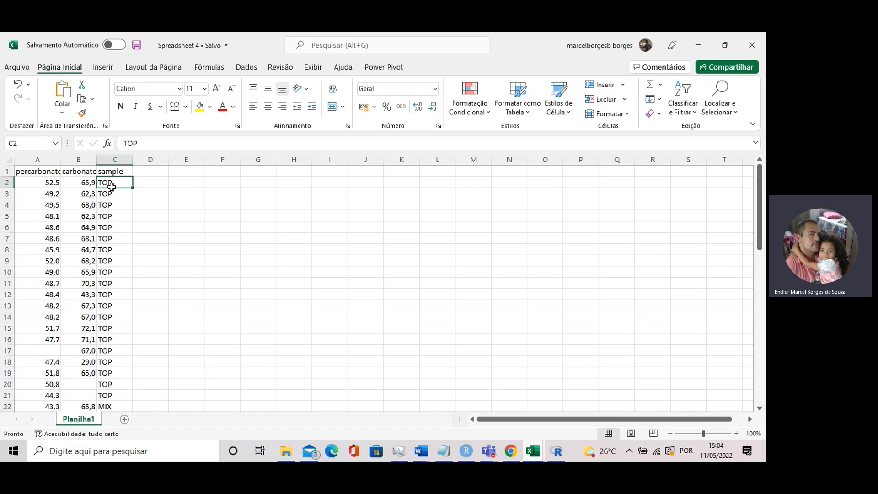
{"action": "left_click_drag", "start_coordinate": [111, 186], "coordinate": [120, 396]}
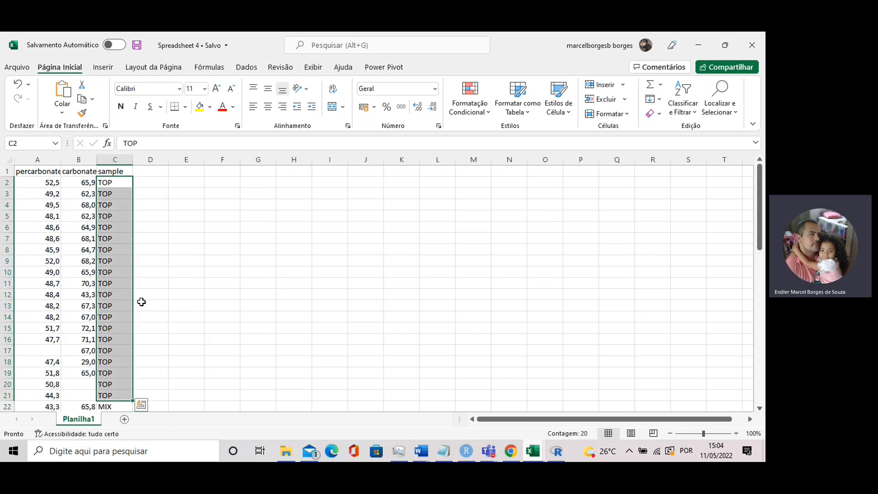
{"action": "scroll", "coordinate": [136, 265], "scroll_direction": "down", "scroll_amount": 2}
{"action": "scroll", "coordinate": [136, 265], "scroll_direction": "down", "scroll_amount": 4}
{"action": "left_click_drag", "start_coordinate": [118, 206], "coordinate": [113, 329]}
{"action": "scroll", "coordinate": [112, 292], "scroll_direction": "down", "scroll_amount": 4}
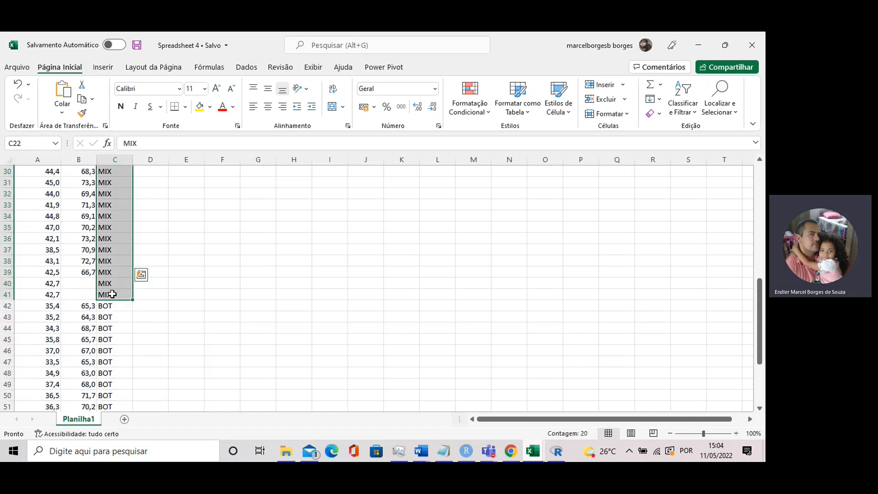
{"action": "left_click_drag", "start_coordinate": [112, 214], "coordinate": [112, 399]}
Examine the percarbonate values belonging to TOP, MIX and BOT, and the start of the carbonate column.
{"action": "scroll", "coordinate": [159, 245], "scroll_direction": "up", "scroll_amount": 13}
{"action": "left_click_drag", "start_coordinate": [47, 184], "coordinate": [47, 393]}
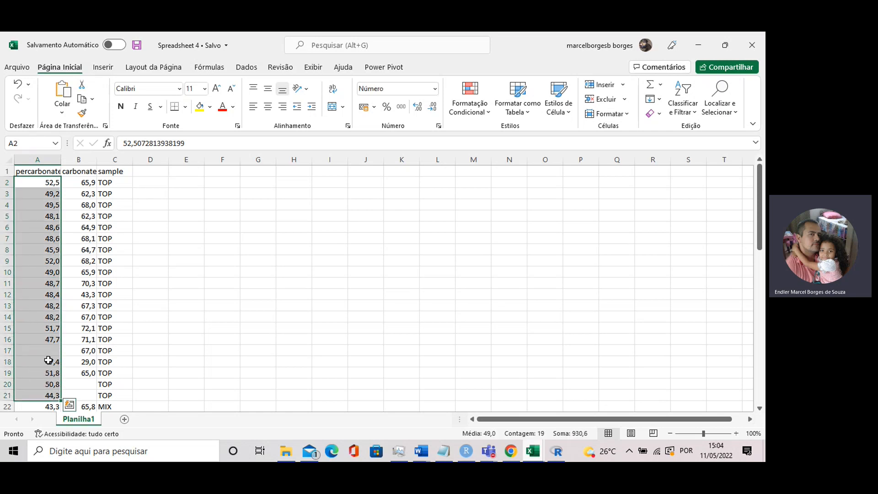
{"action": "scroll", "coordinate": [43, 350], "scroll_direction": "down", "scroll_amount": 8}
{"action": "left_click_drag", "start_coordinate": [43, 174], "coordinate": [41, 348]}
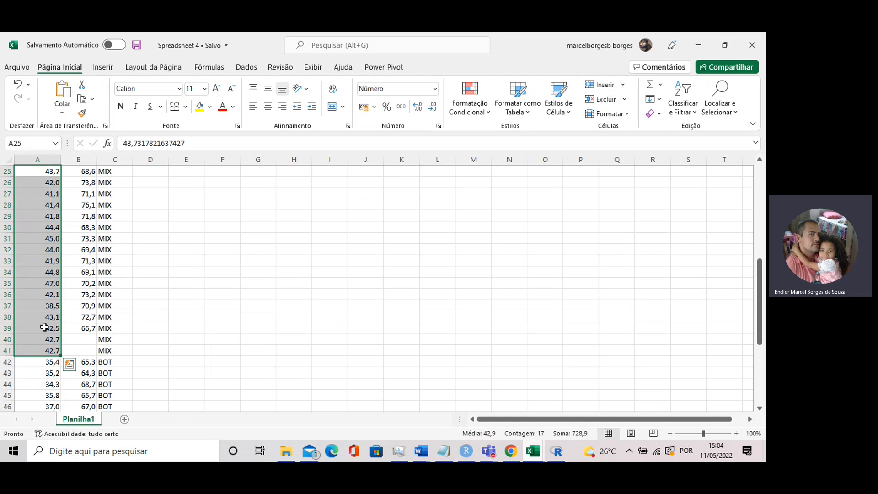
{"action": "scroll", "coordinate": [39, 275], "scroll_direction": "down", "scroll_amount": 6}
{"action": "scroll", "coordinate": [37, 252], "scroll_direction": "up", "scroll_amount": 1}
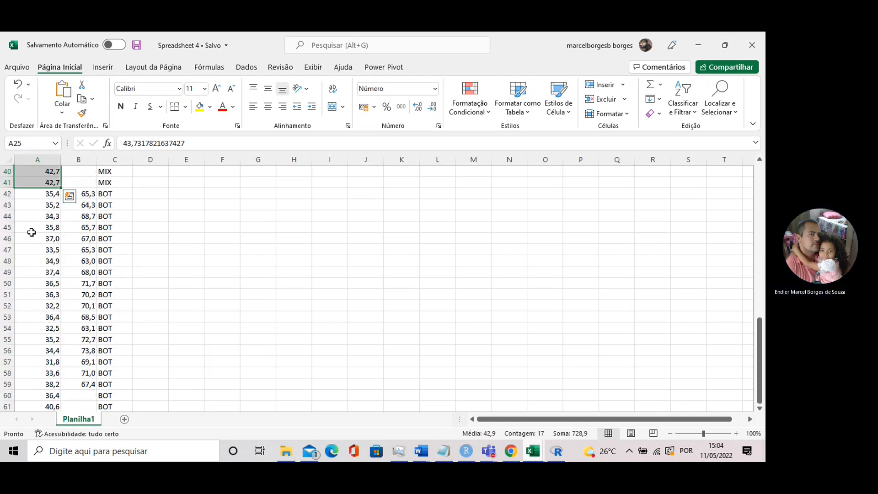
{"action": "left_click_drag", "start_coordinate": [43, 195], "coordinate": [45, 373]}
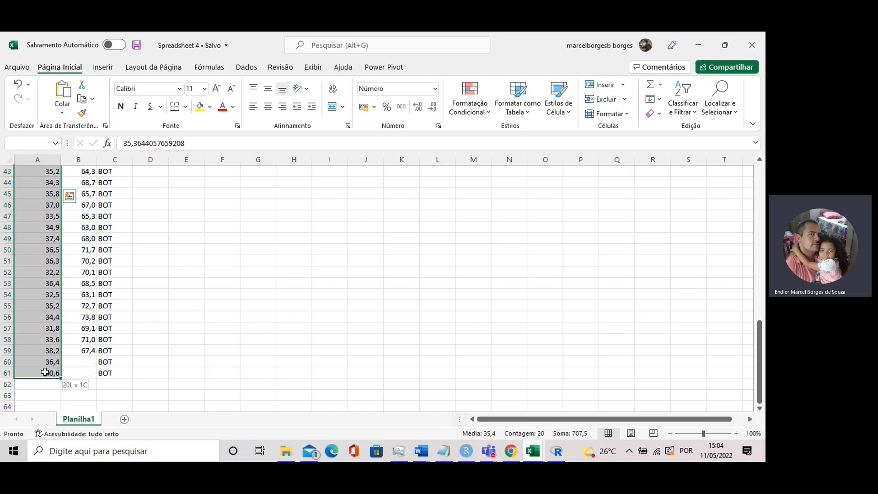
{"action": "left_click_drag", "start_coordinate": [45, 372], "coordinate": [45, 371]}
{"action": "scroll", "coordinate": [84, 266], "scroll_direction": "up", "scroll_amount": 14}
{"action": "left_click", "coordinate": [82, 172]}
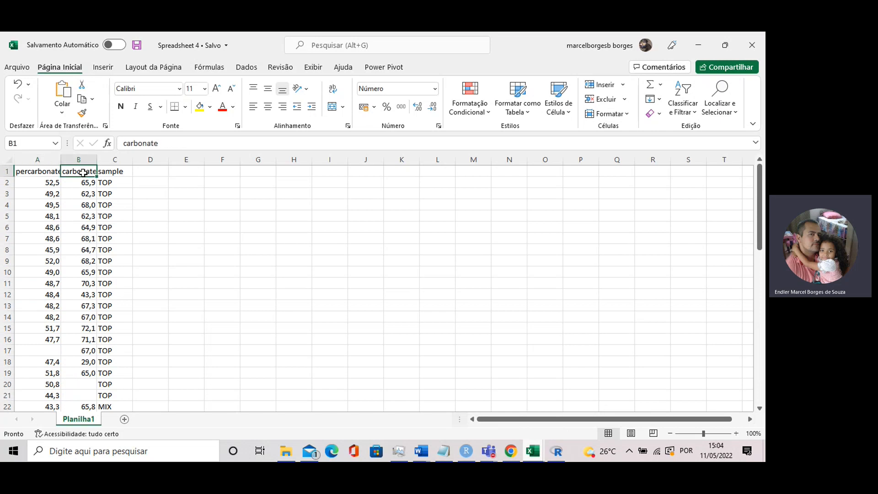
{"action": "key", "text": "Down"}
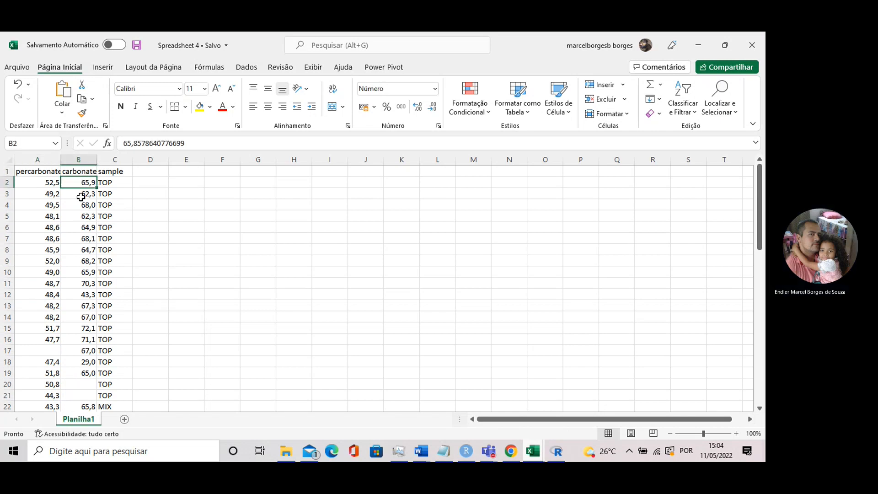
{"action": "left_click", "coordinate": [82, 172]}
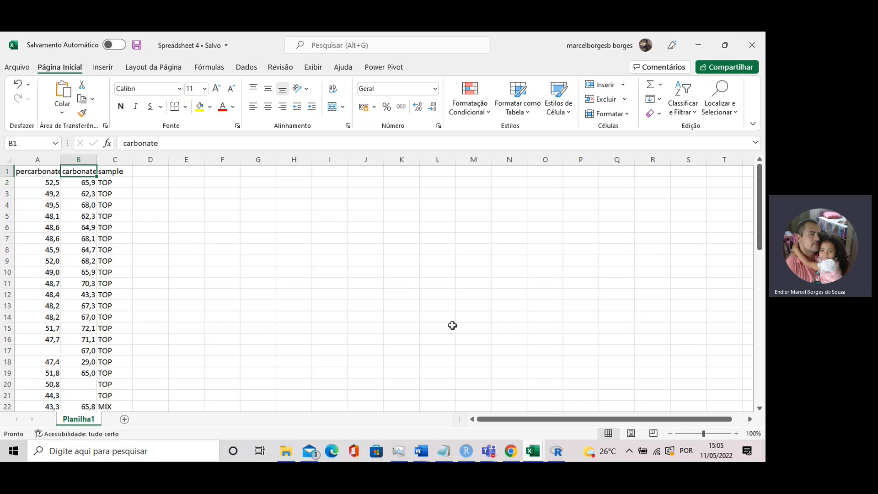
Switch to R Commander and start importing a data set from an Excel file.
{"action": "left_click", "coordinate": [557, 456]}
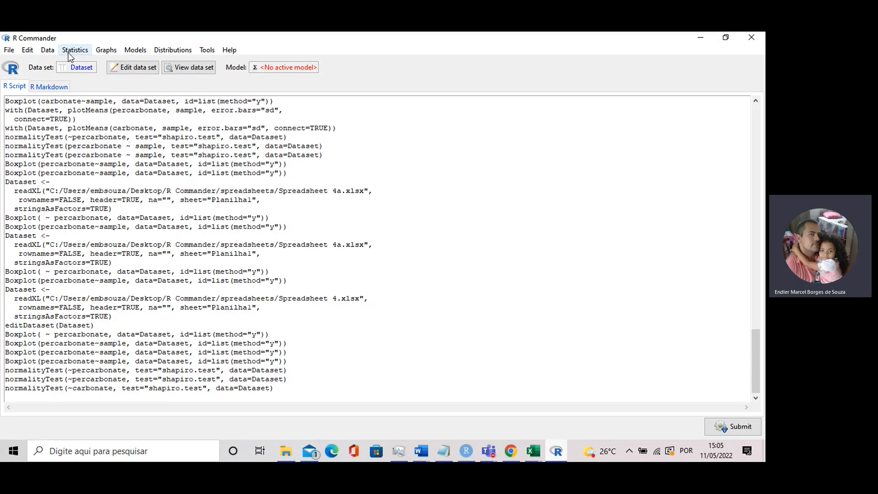
{"action": "left_click", "coordinate": [48, 50]}
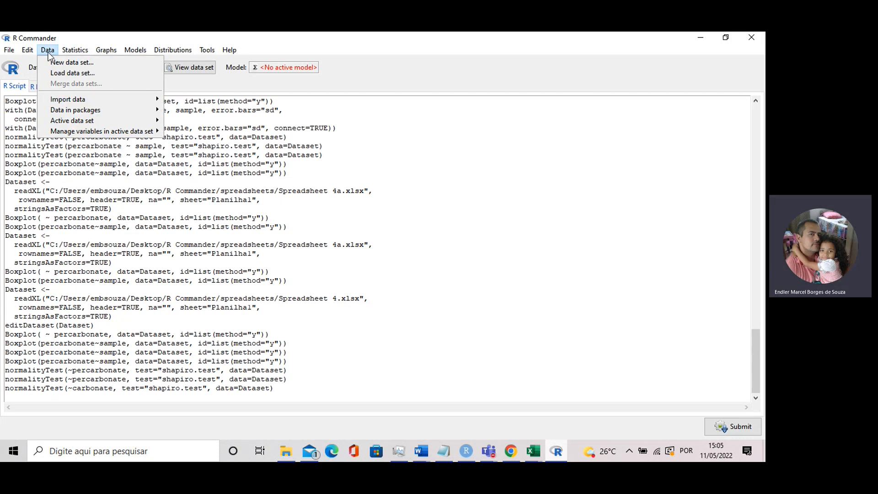
{"action": "mouse_move", "coordinate": [68, 99]}
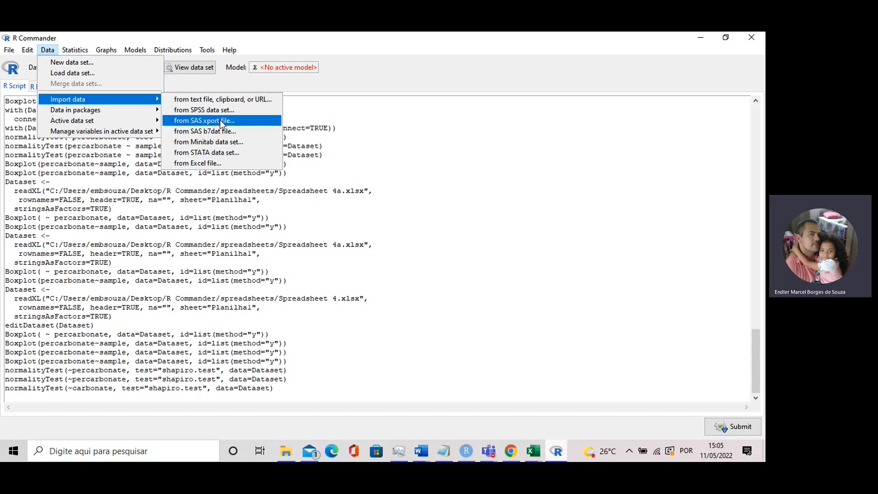
{"action": "left_click", "coordinate": [205, 166]}
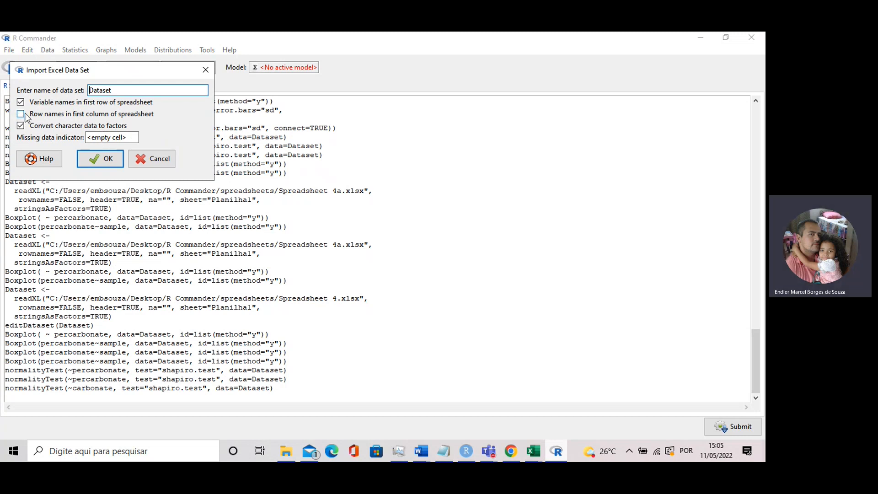
Look at the first rows of Spreadsheet 4a in Excel and return to the import dialog in R Commander.
{"action": "left_click", "coordinate": [533, 451]}
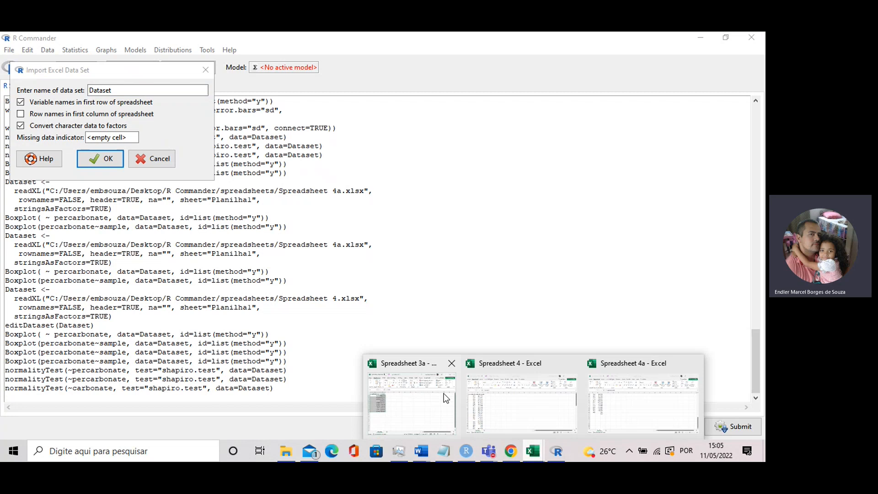
{"action": "left_click", "coordinate": [598, 388]}
{"action": "scroll", "coordinate": [73, 279], "scroll_direction": "up", "scroll_amount": 12}
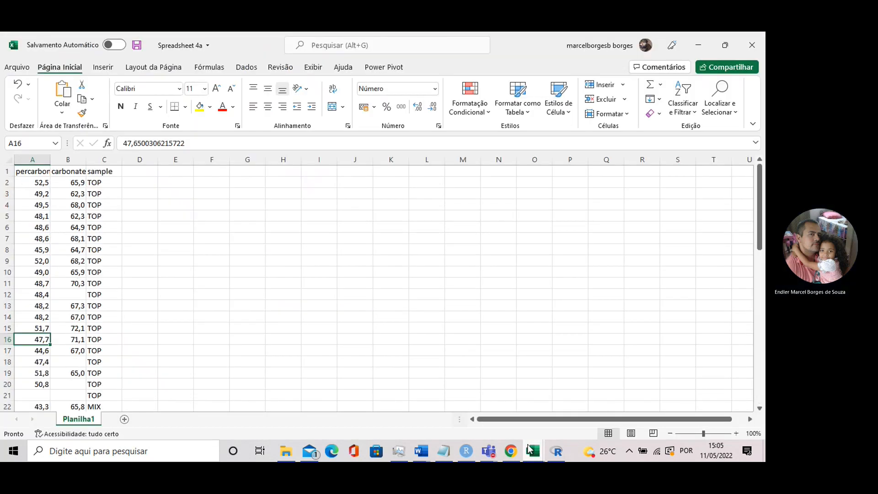
{"action": "left_click", "coordinate": [557, 451]}
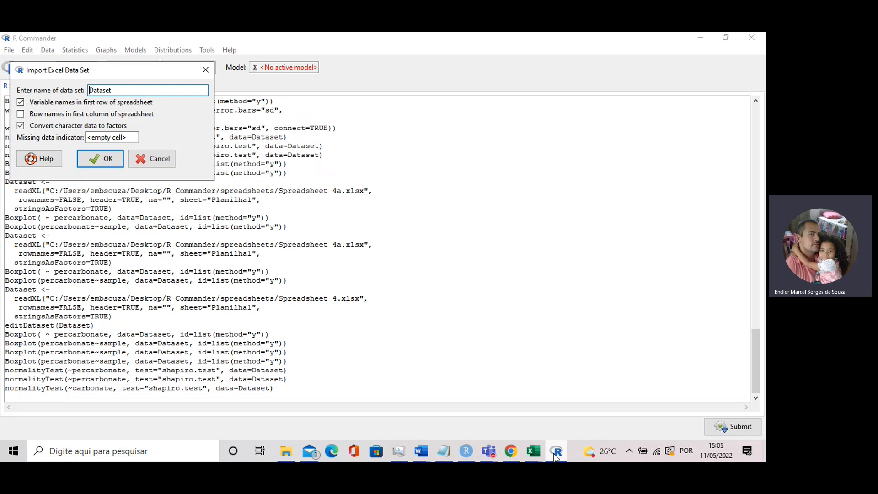
Accept the Excel import settings with the name Dataset and load the Spreadsheet 4 file from the spreadsheets folder.
{"action": "left_click", "coordinate": [102, 160]}
{"action": "left_click", "coordinate": [54, 121]}
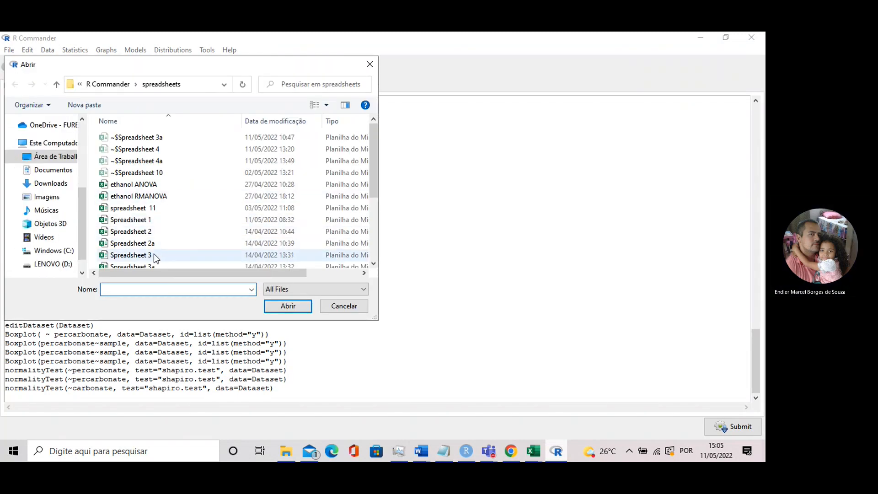
{"action": "scroll", "coordinate": [153, 253], "scroll_direction": "down", "scroll_amount": 1}
{"action": "left_click", "coordinate": [159, 250]}
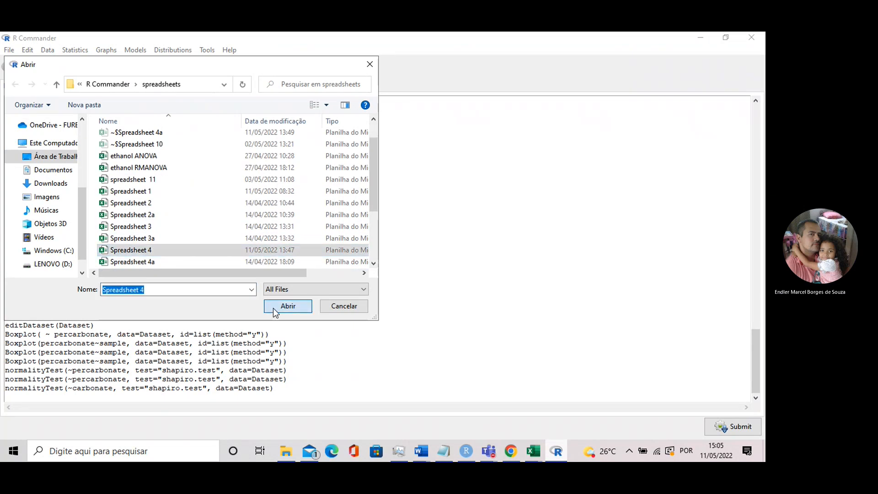
{"action": "left_click", "coordinate": [288, 306]}
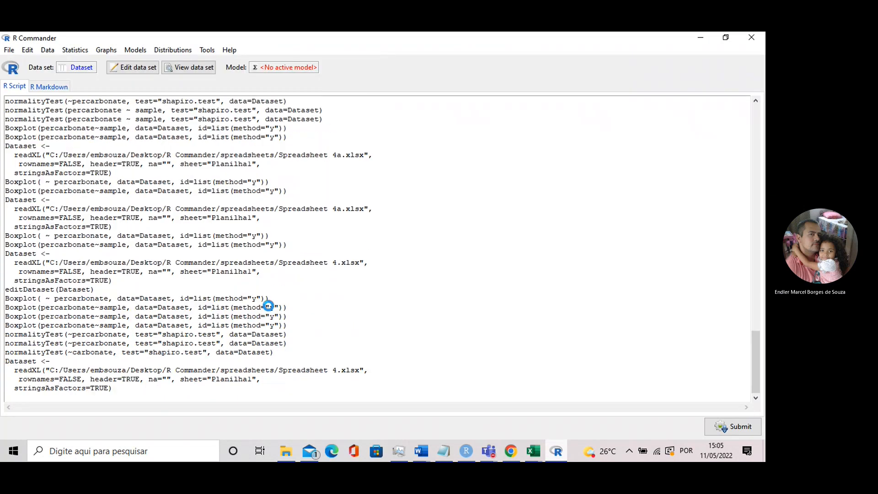
Inspect the imported rows of Dataset in the data editor and close it.
{"action": "left_click", "coordinate": [133, 68]}
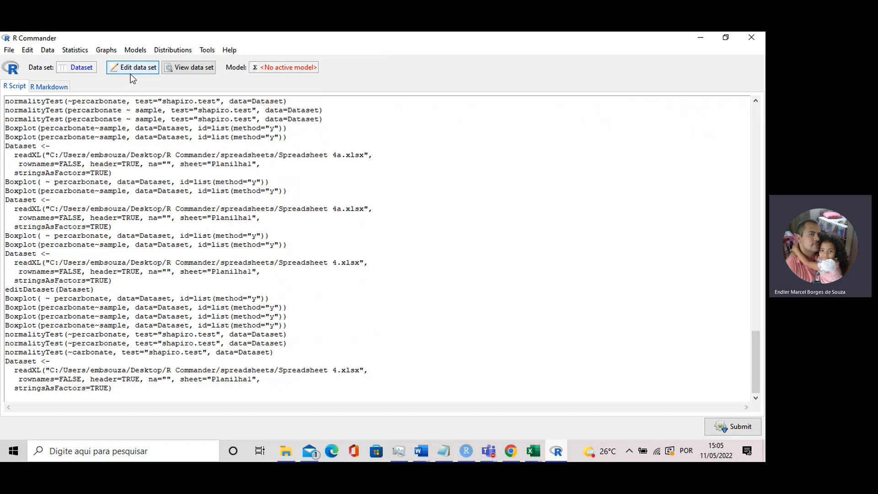
{"action": "left_click_drag", "start_coordinate": [235, 270], "coordinate": [247, 414]}
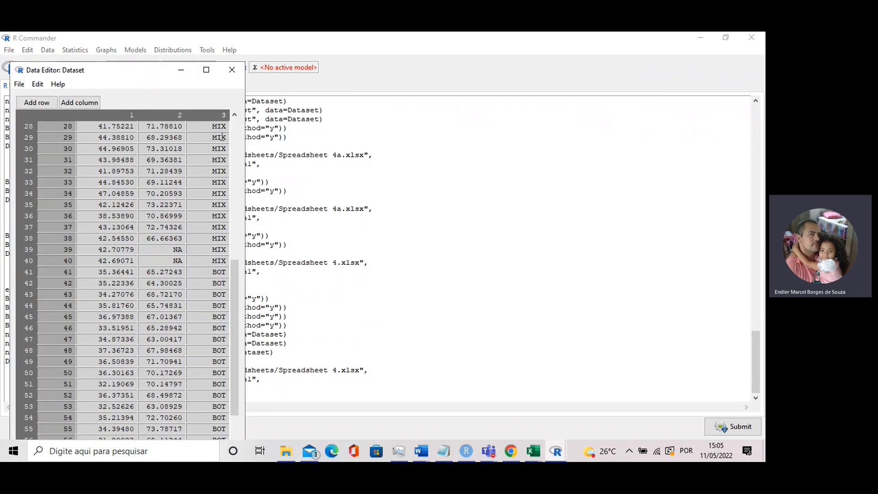
{"action": "left_click", "coordinate": [232, 69]}
{"action": "left_click", "coordinate": [101, 118]}
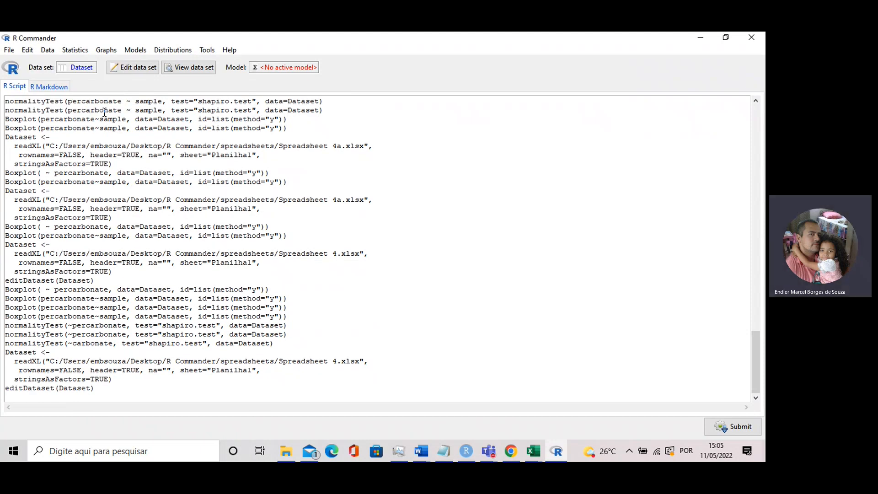
Create an ungrouped boxplot of the percarbonate variable.
{"action": "left_click", "coordinate": [110, 54]}
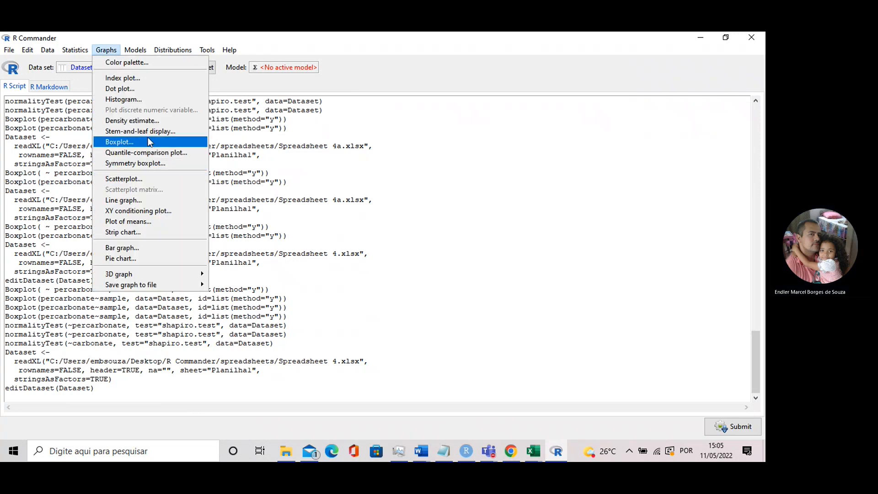
{"action": "left_click", "coordinate": [119, 141]}
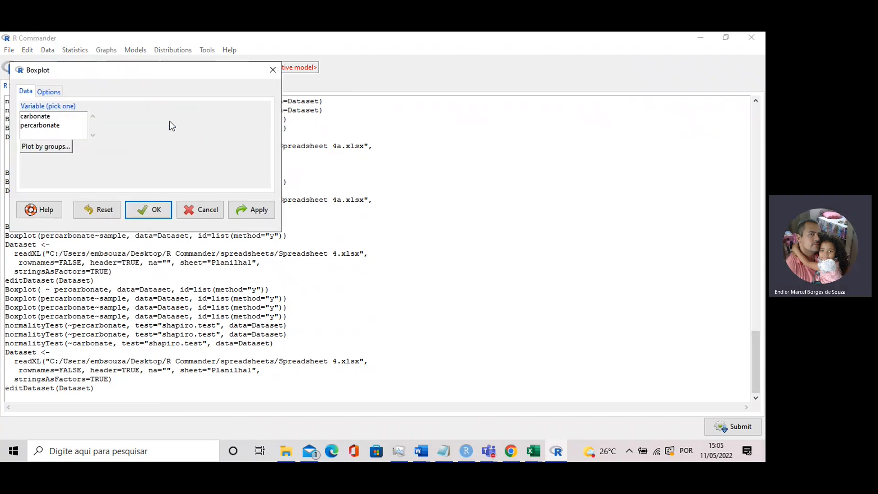
{"action": "left_click", "coordinate": [40, 126]}
{"action": "left_click", "coordinate": [155, 211]}
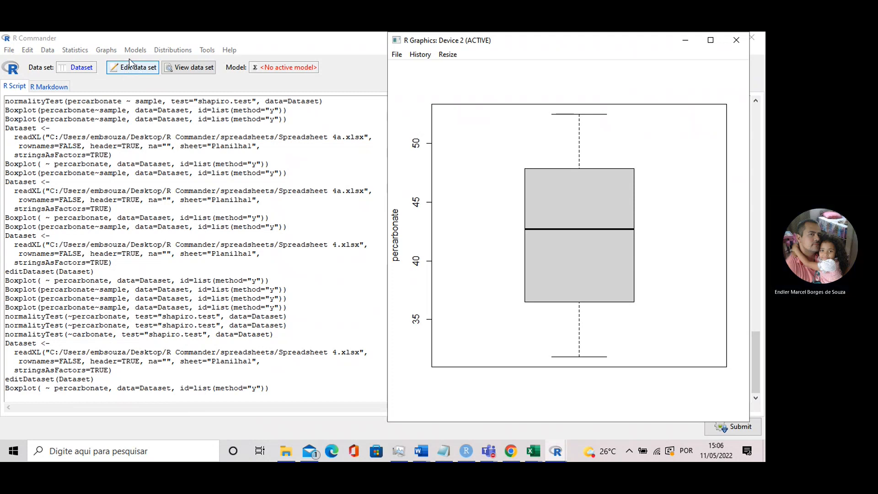
Create a boxplot of percarbonate grouped by sample and bring its graphics window into view.
{"action": "left_click", "coordinate": [107, 50]}
{"action": "left_click", "coordinate": [117, 143]}
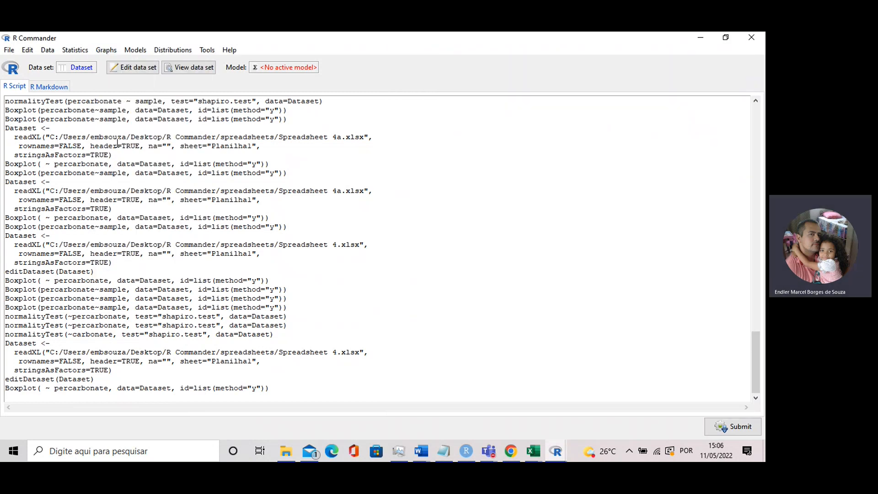
{"action": "left_click", "coordinate": [55, 149]}
{"action": "left_click", "coordinate": [53, 133]}
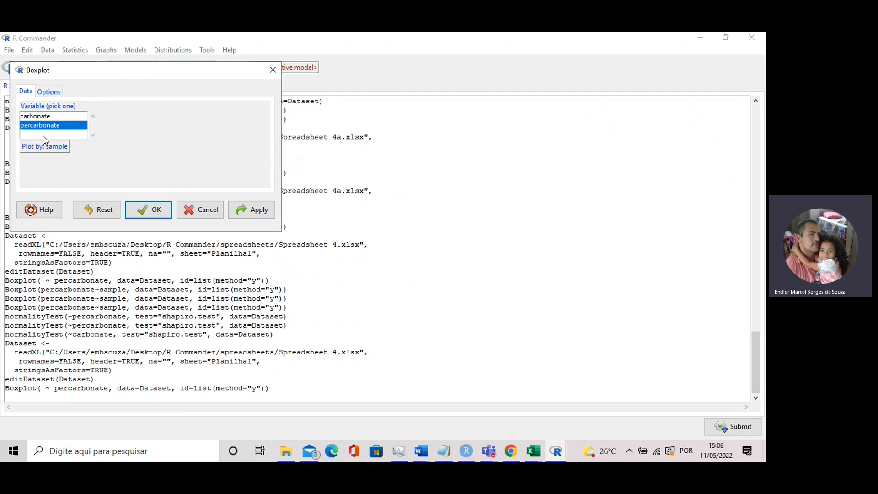
{"action": "left_click", "coordinate": [155, 210]}
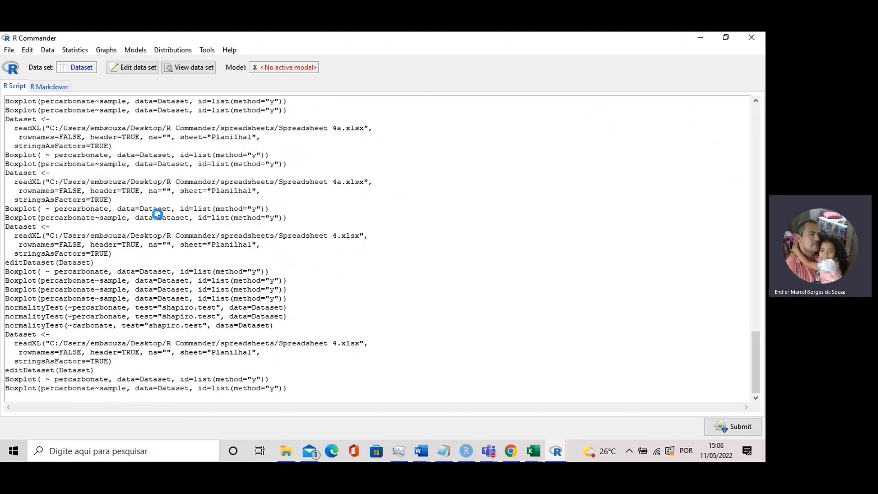
{"action": "mouse_move", "coordinate": [555, 453]}
{"action": "left_click", "coordinate": [593, 410]}
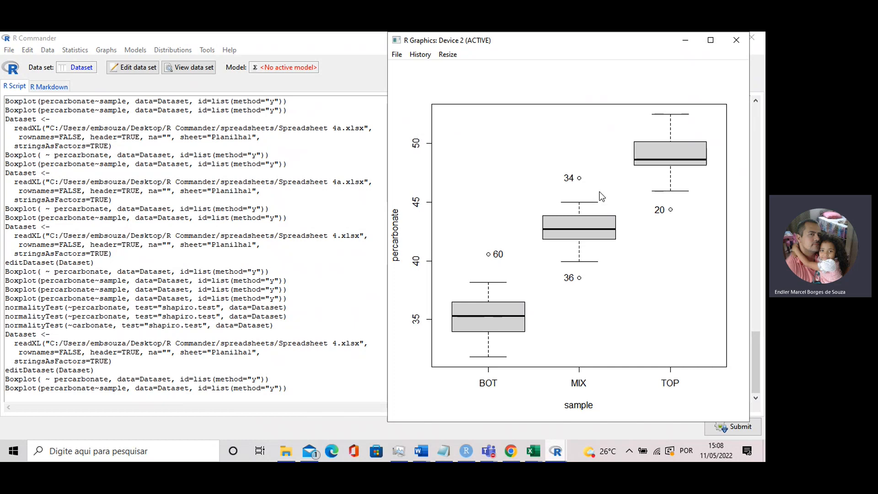
Create a boxplot of carbonate grouped by sample.
{"action": "left_click", "coordinate": [108, 51]}
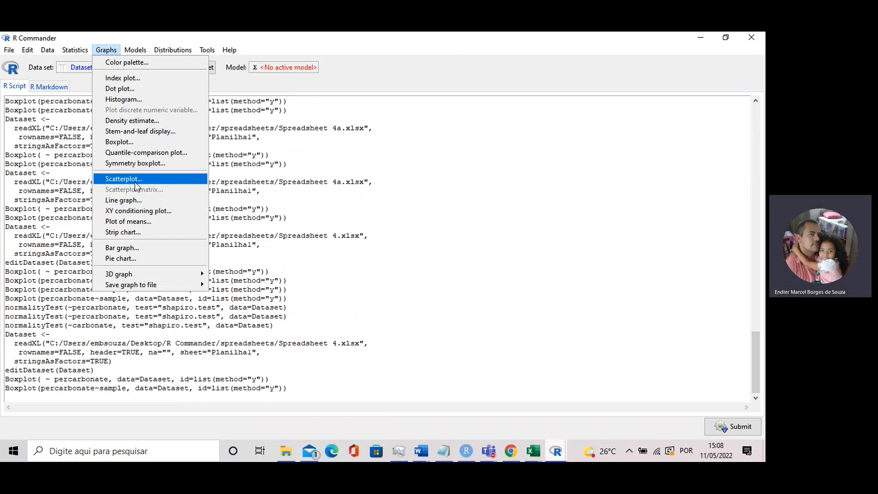
{"action": "left_click", "coordinate": [103, 141]}
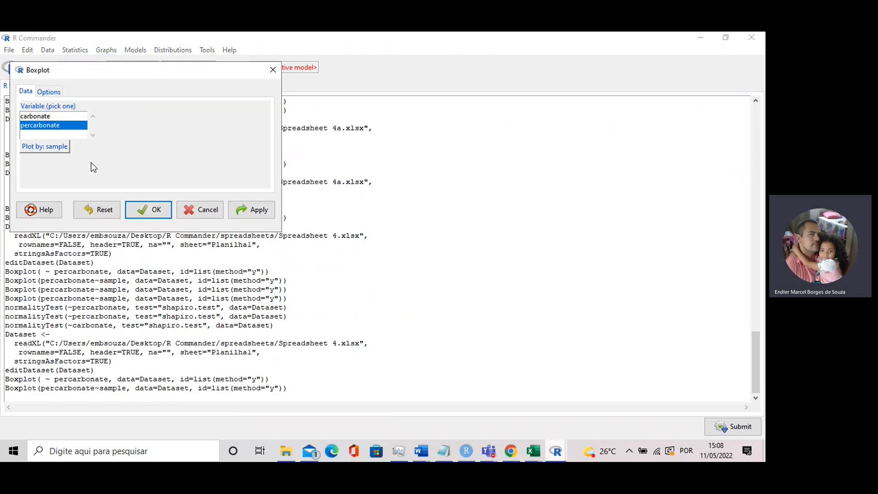
{"action": "left_click", "coordinate": [45, 117]}
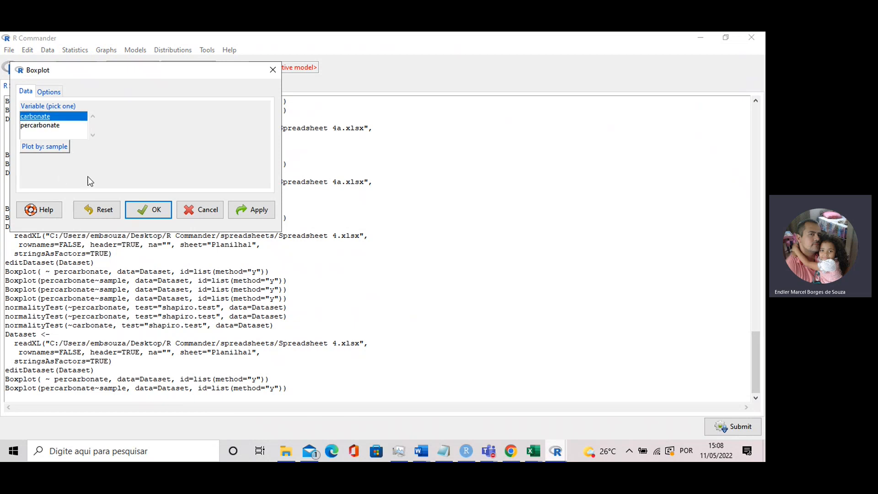
{"action": "left_click", "coordinate": [148, 210]}
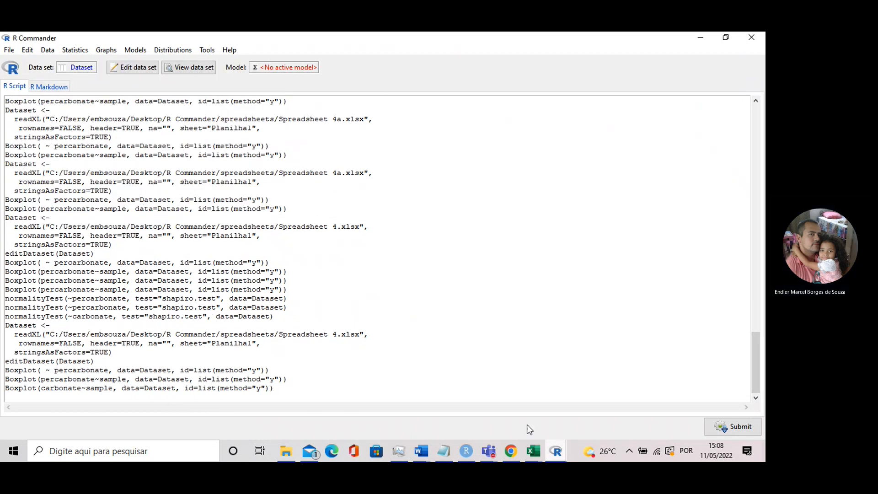
View the carbonate boxplot grouped by sample, and switch to Excel to look through the rows of Spreadsheet 4a.
{"action": "mouse_move", "coordinate": [555, 453]}
{"action": "left_click", "coordinate": [606, 406]}
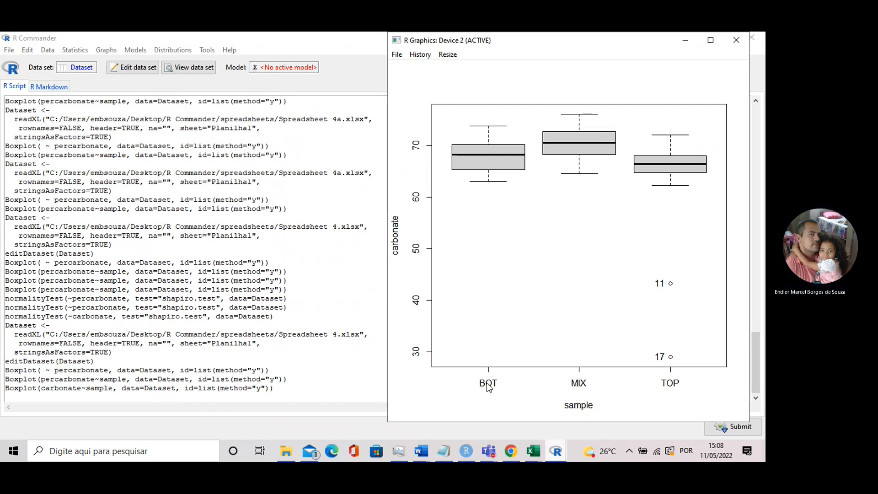
{"action": "left_click", "coordinate": [533, 451]}
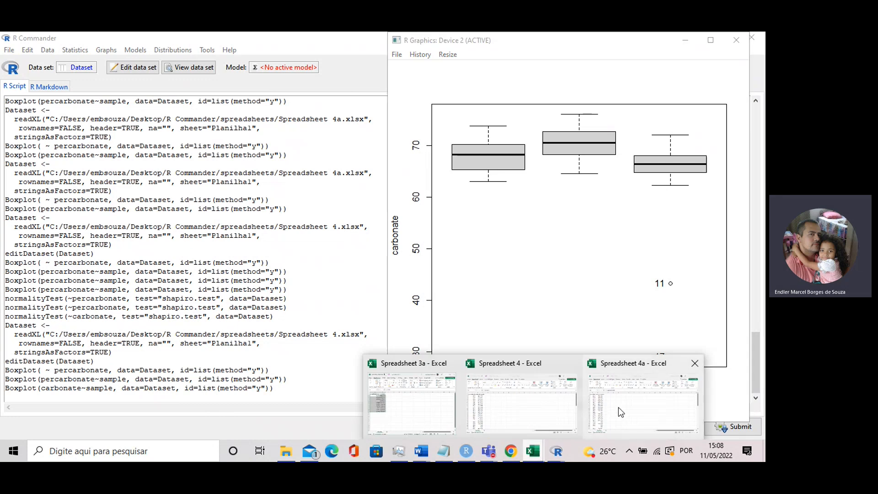
{"action": "left_click", "coordinate": [618, 407]}
{"action": "scroll", "coordinate": [85, 185], "scroll_direction": "down", "scroll_amount": 16}
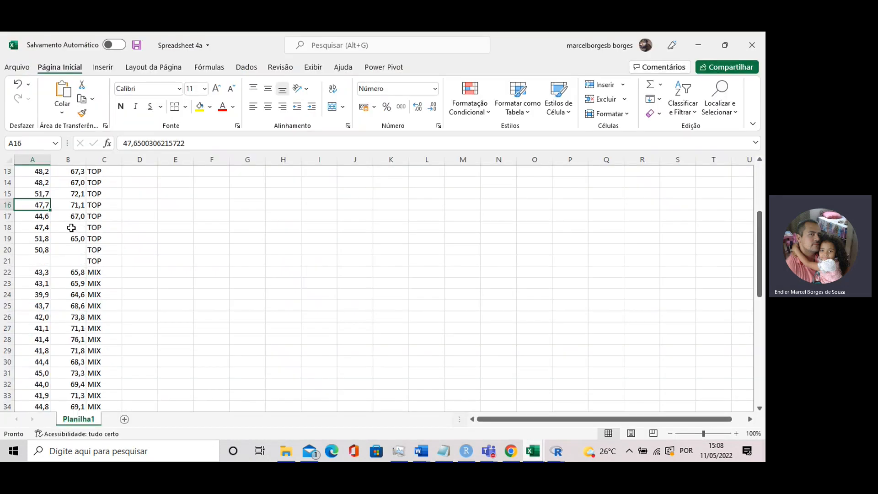
{"action": "scroll", "coordinate": [224, 181], "scroll_direction": "up", "scroll_amount": 16}
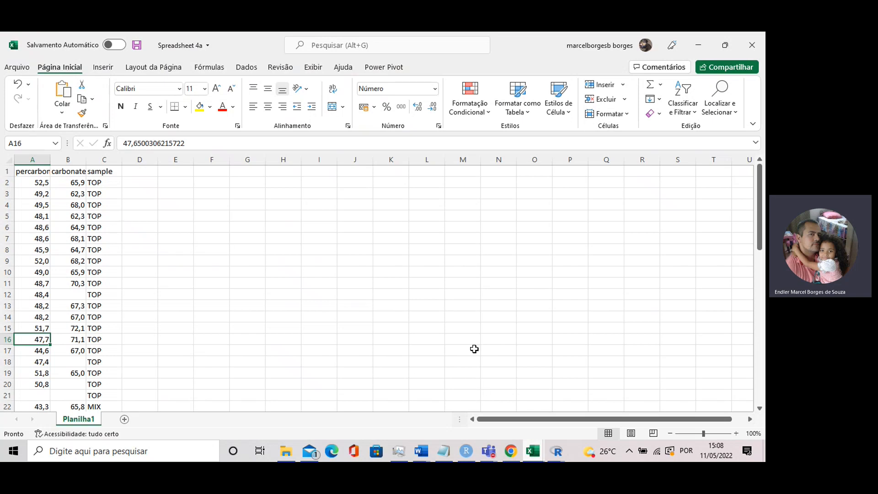
Return to the carbonate boxplot from Excel and close its graphics window.
{"action": "mouse_move", "coordinate": [557, 451]}
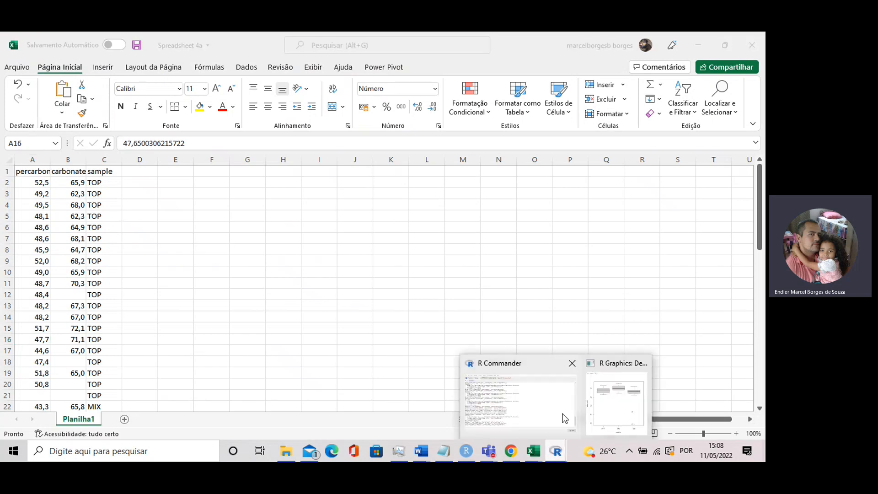
{"action": "left_click", "coordinate": [608, 397]}
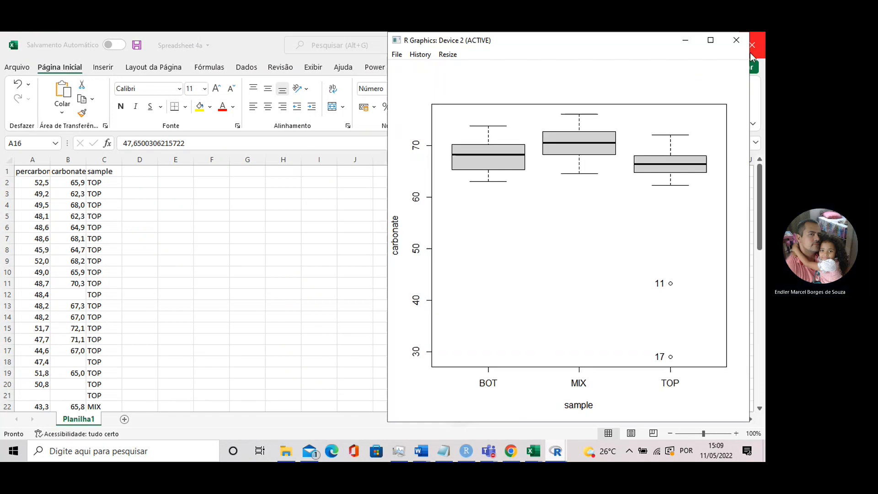
{"action": "left_click", "coordinate": [737, 40]}
Switch to R Commander and import the Excel file Spreadsheet 4a as Dataset, with the default import options.
{"action": "mouse_move", "coordinate": [556, 451]}
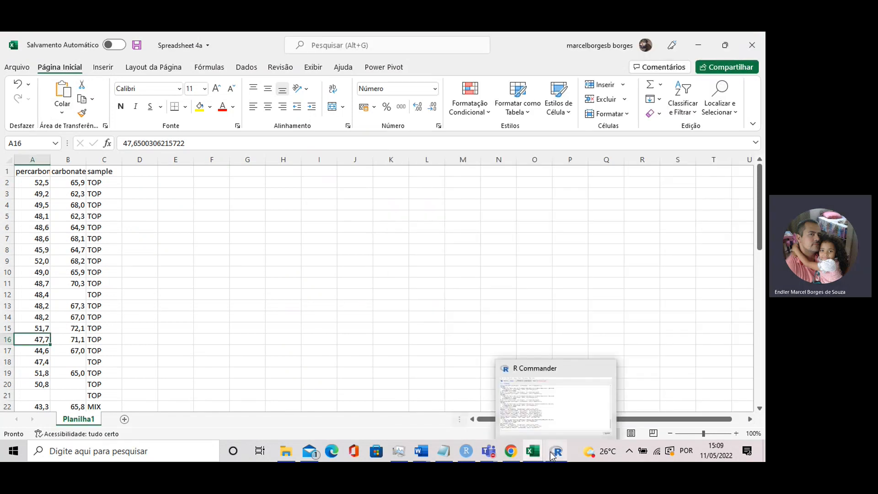
{"action": "left_click", "coordinate": [549, 391]}
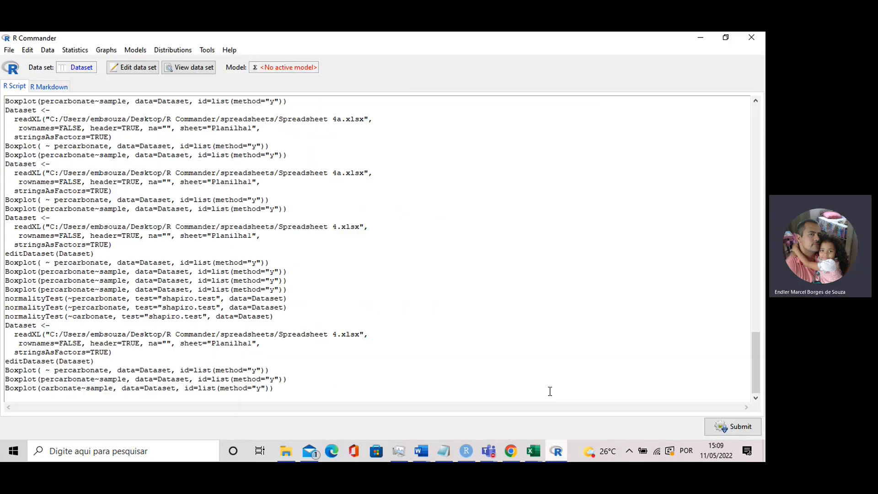
{"action": "left_click", "coordinate": [49, 51]}
{"action": "mouse_move", "coordinate": [69, 101]}
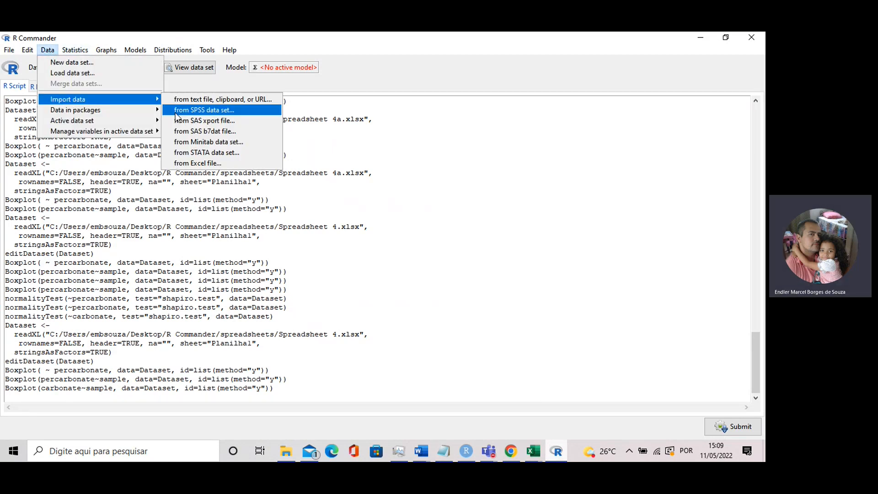
{"action": "left_click", "coordinate": [215, 163]}
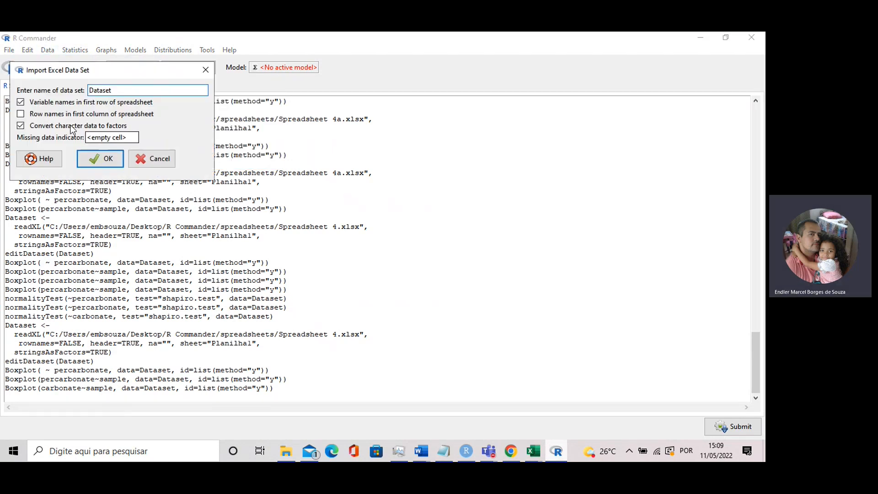
{"action": "left_click", "coordinate": [108, 158]}
{"action": "left_click", "coordinate": [45, 120]}
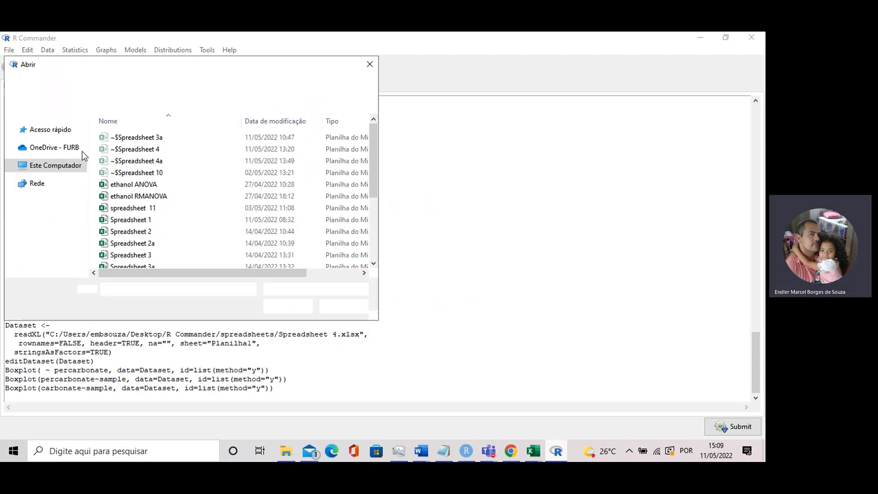
{"action": "scroll", "coordinate": [161, 234], "scroll_direction": "down", "scroll_amount": 2}
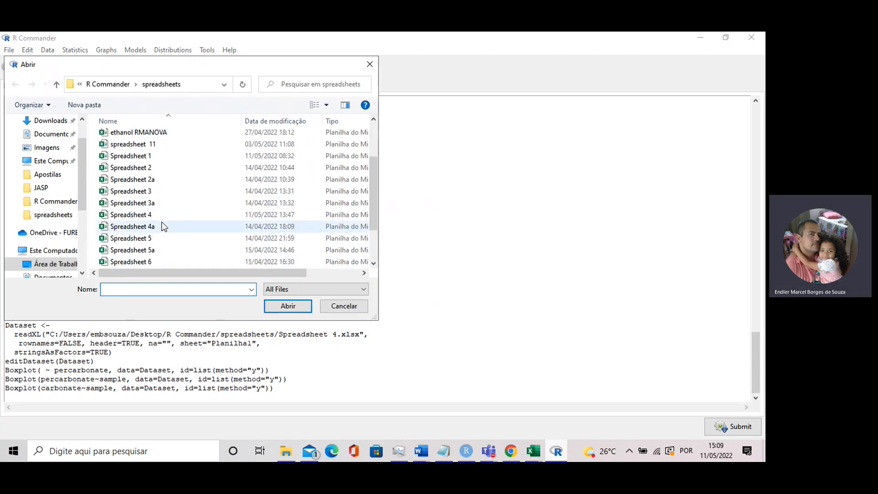
{"action": "left_click", "coordinate": [157, 226]}
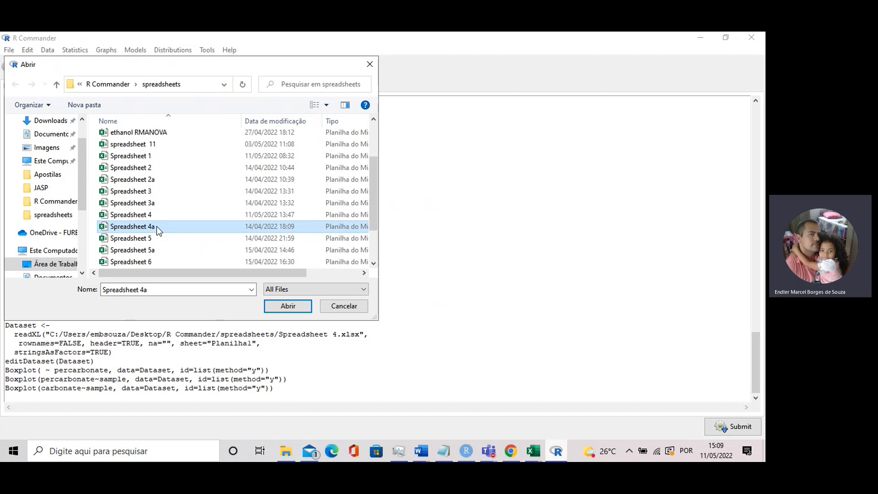
{"action": "left_click", "coordinate": [285, 307]}
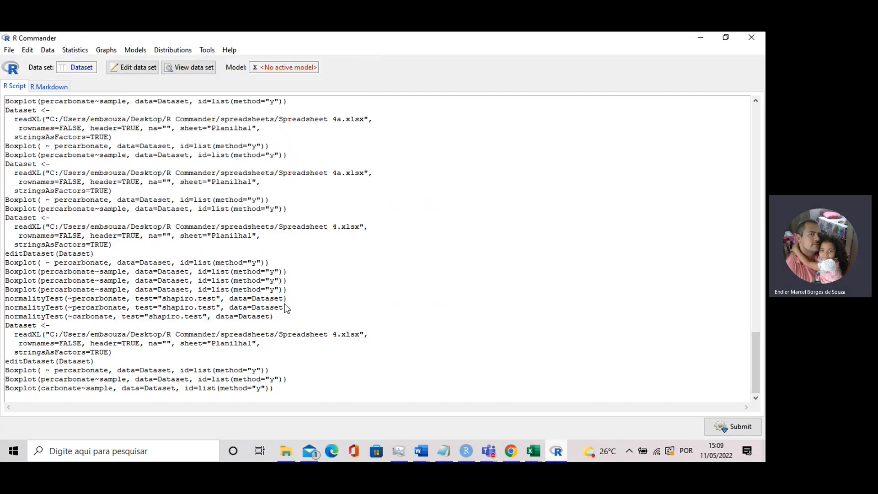
Create a boxplot of percarbonate grouped by sample from the Spreadsheet 4a data.
{"action": "left_click", "coordinate": [108, 50]}
{"action": "left_click", "coordinate": [140, 142]}
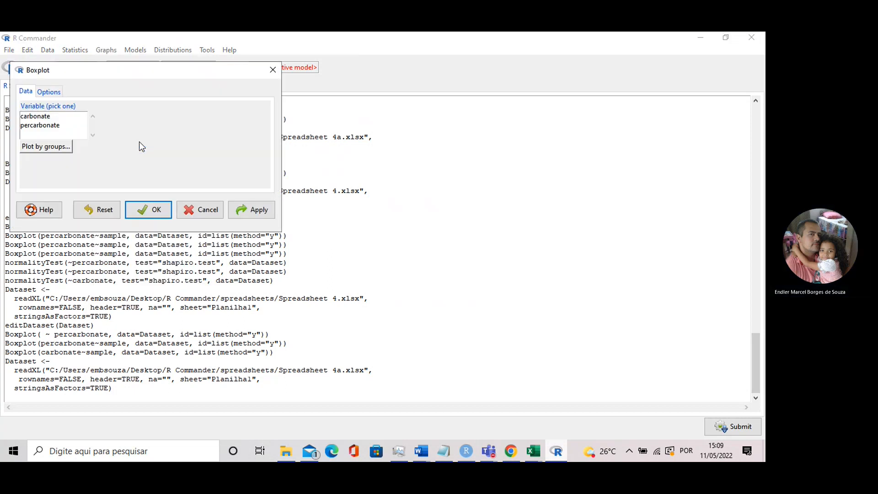
{"action": "left_click", "coordinate": [54, 126]}
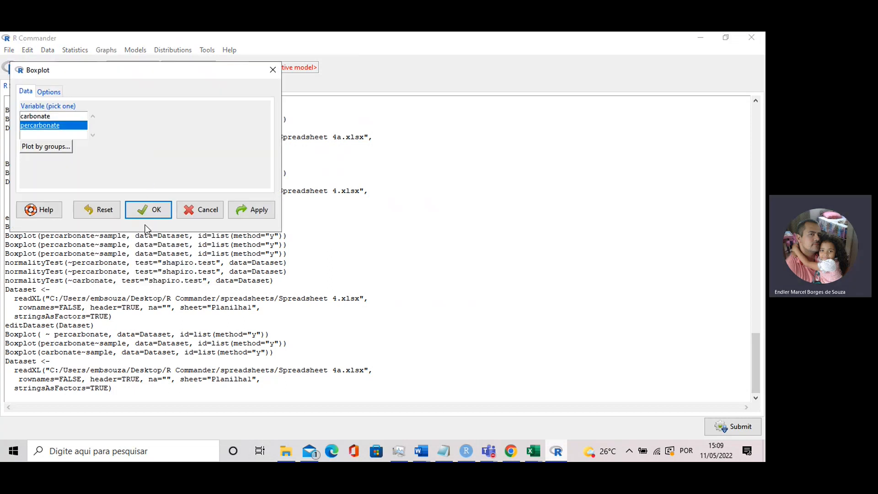
{"action": "left_click", "coordinate": [41, 148]}
{"action": "left_click", "coordinate": [47, 138]}
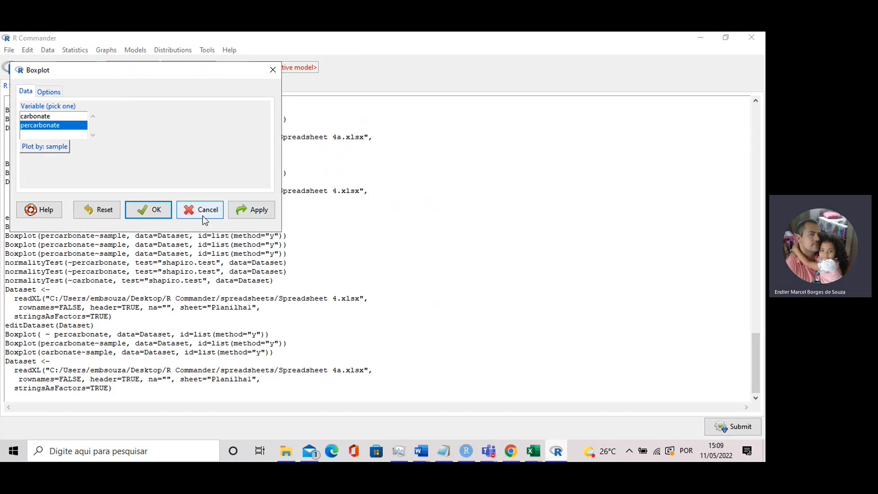
{"action": "left_click", "coordinate": [145, 210]}
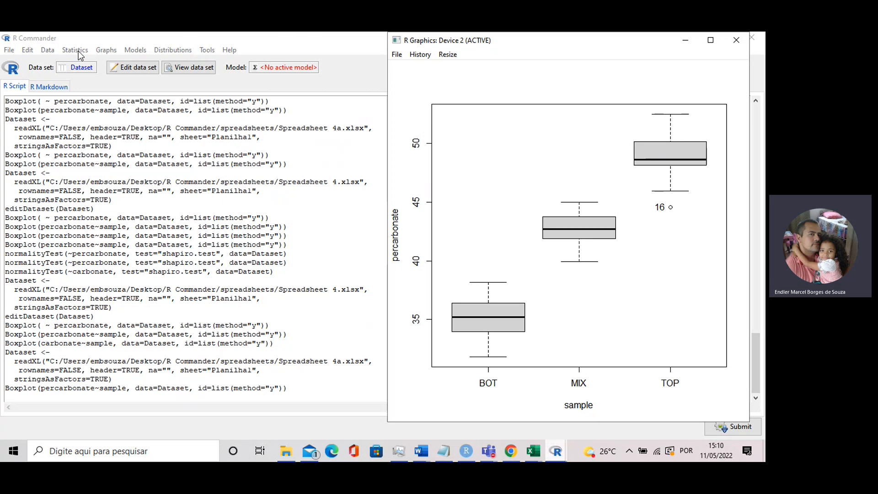
Create a boxplot of carbonate grouped by sample from the Spreadsheet 4a data and bring its graphics window into view.
{"action": "left_click", "coordinate": [106, 50]}
{"action": "left_click", "coordinate": [119, 142]}
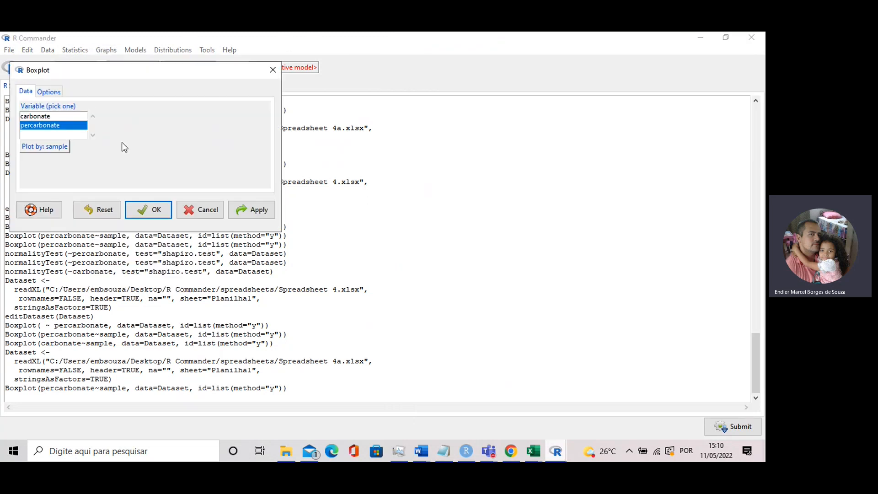
{"action": "left_click", "coordinate": [55, 116]}
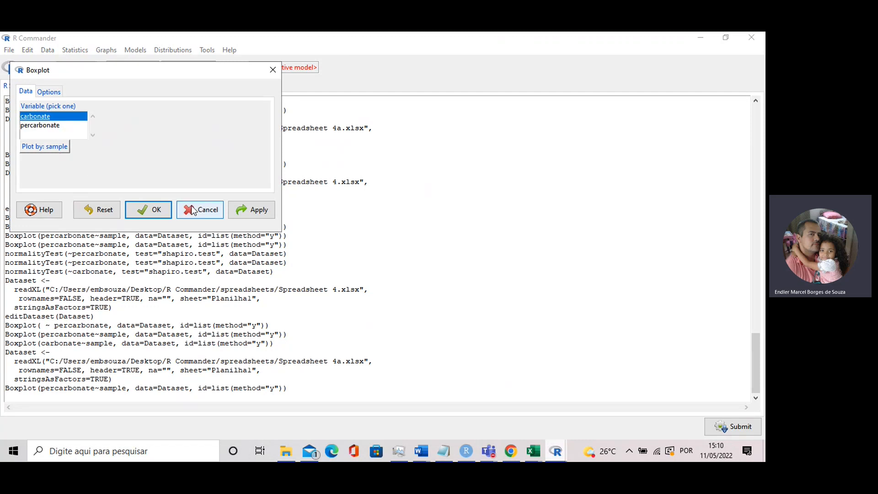
{"action": "left_click", "coordinate": [149, 210]}
{"action": "mouse_move", "coordinate": [555, 450]}
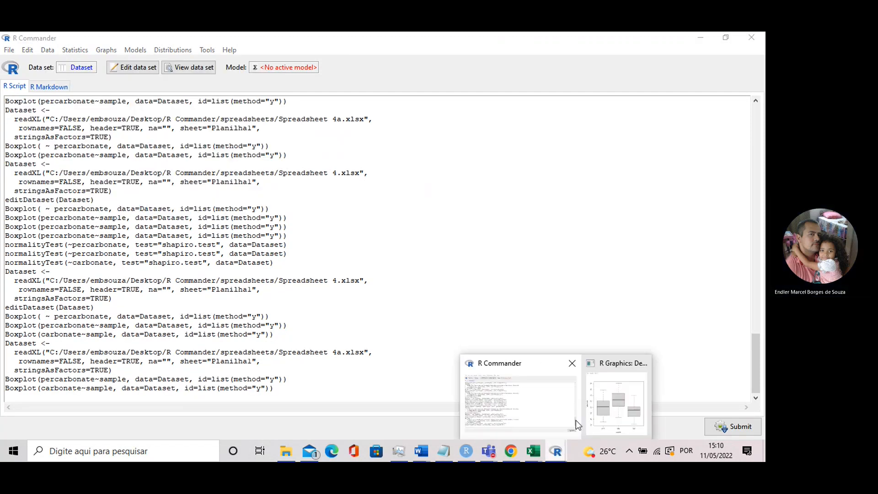
{"action": "left_click", "coordinate": [622, 398]}
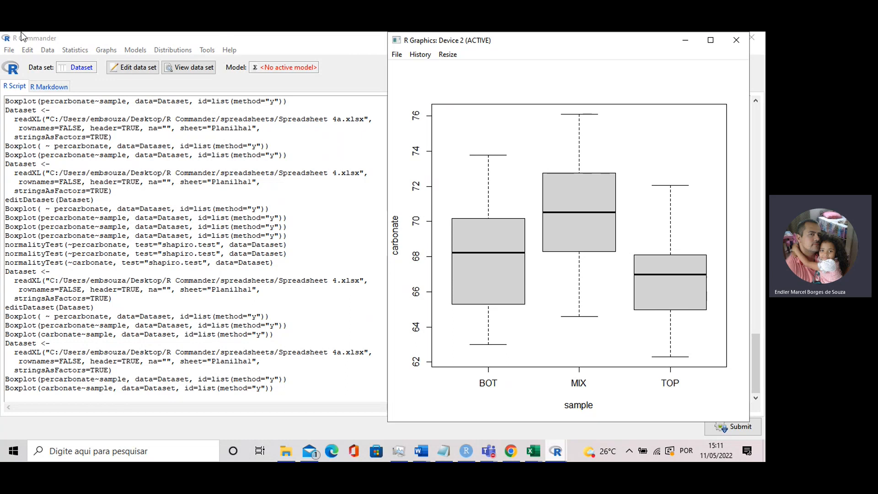
Run a Shapiro-Wilk normality test on the percarbonate variable.
{"action": "left_click", "coordinate": [73, 50]}
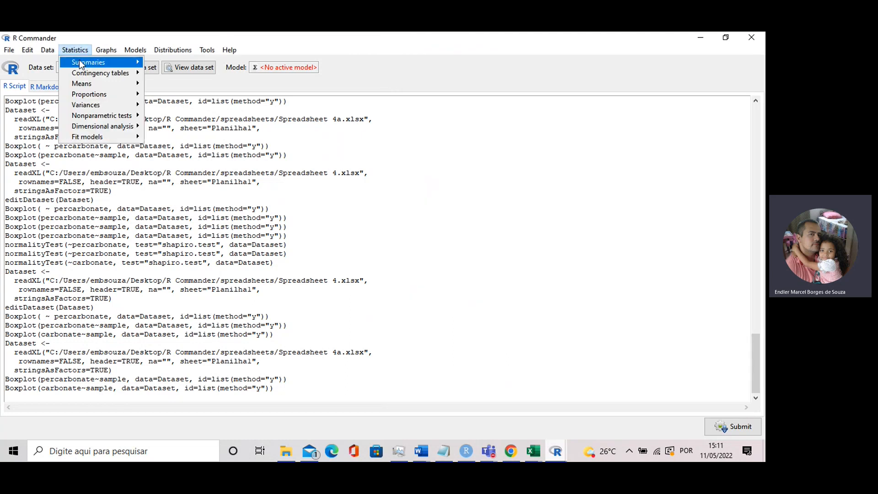
{"action": "mouse_move", "coordinate": [87, 62]}
{"action": "left_click", "coordinate": [179, 135]}
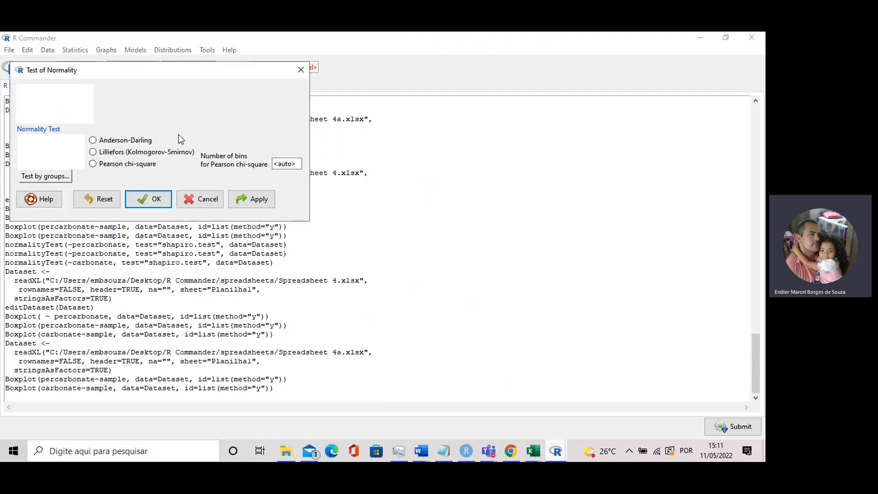
{"action": "left_click", "coordinate": [51, 107]}
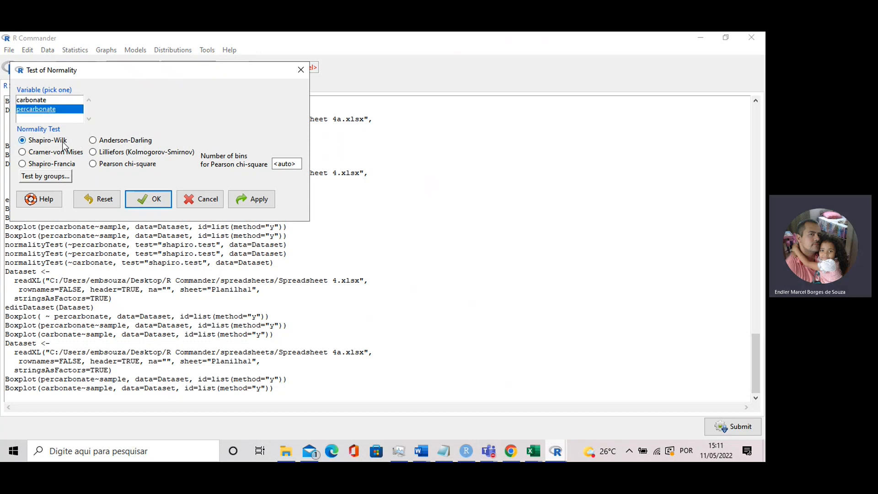
{"action": "left_click", "coordinate": [146, 205]}
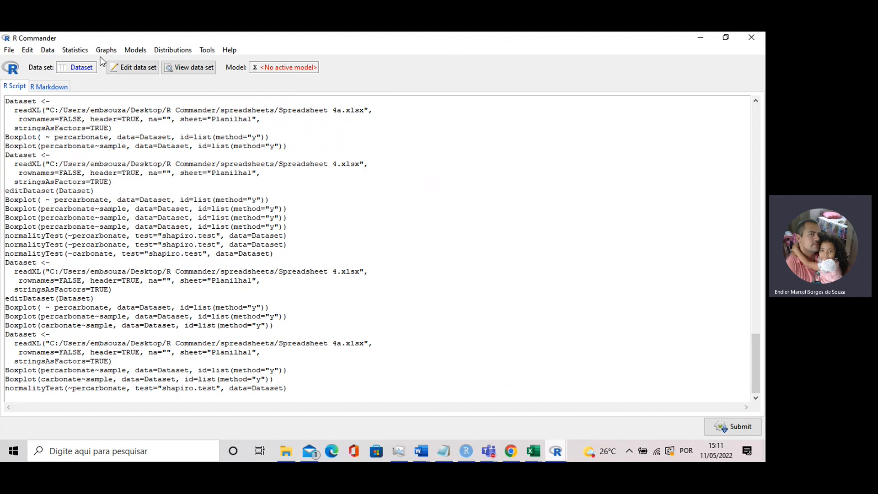
Run a Shapiro-Wilk normality test on the carbonate variable.
{"action": "left_click", "coordinate": [78, 51]}
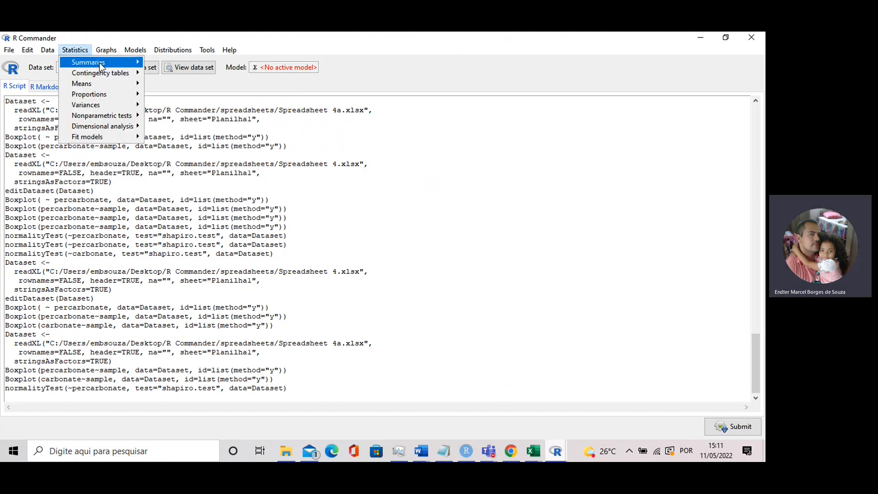
{"action": "mouse_move", "coordinate": [103, 64]}
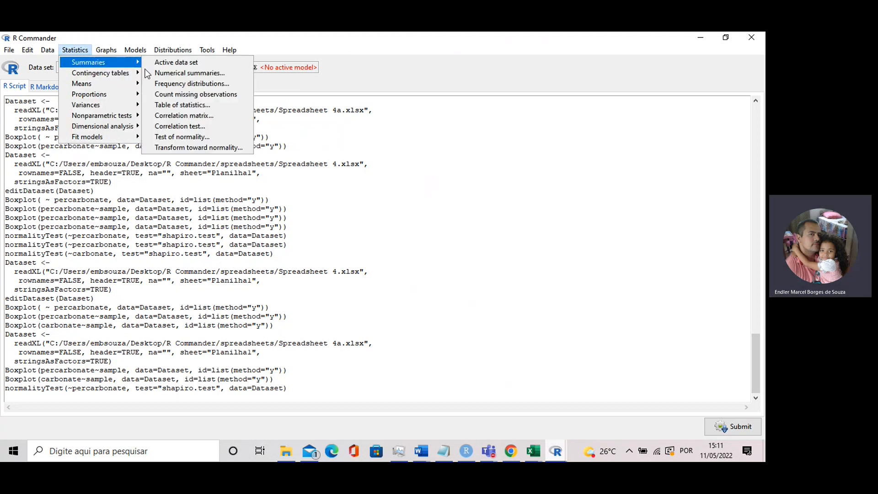
{"action": "left_click", "coordinate": [180, 137]}
{"action": "left_click", "coordinate": [45, 100]}
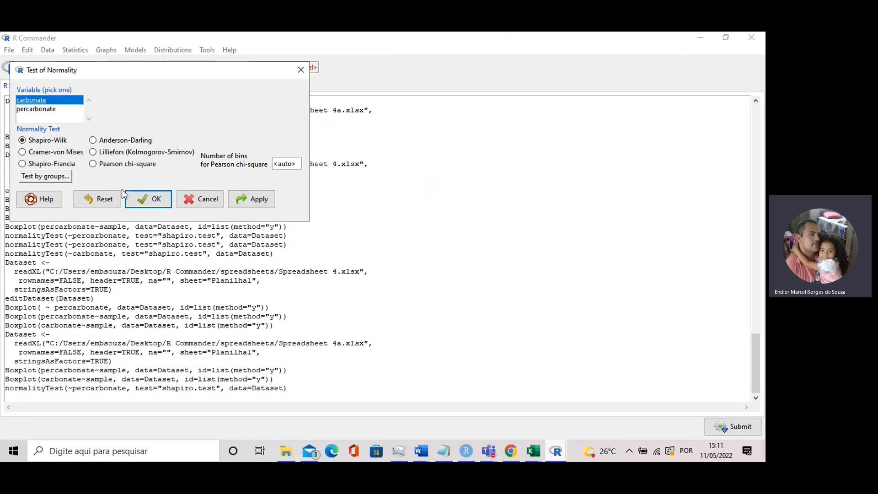
{"action": "left_click", "coordinate": [146, 201]}
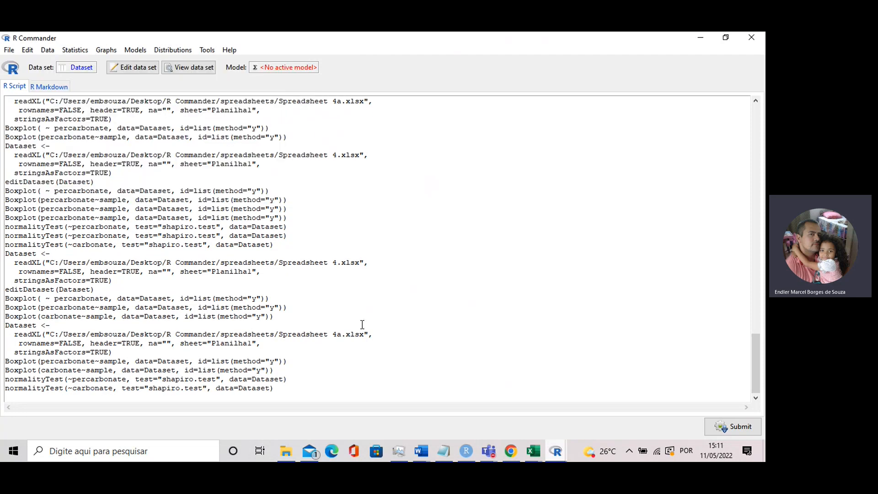
Switch to RStudio and examine the Shapiro-Wilk results for percarbonate and carbonate in the console.
{"action": "left_click", "coordinate": [465, 456]}
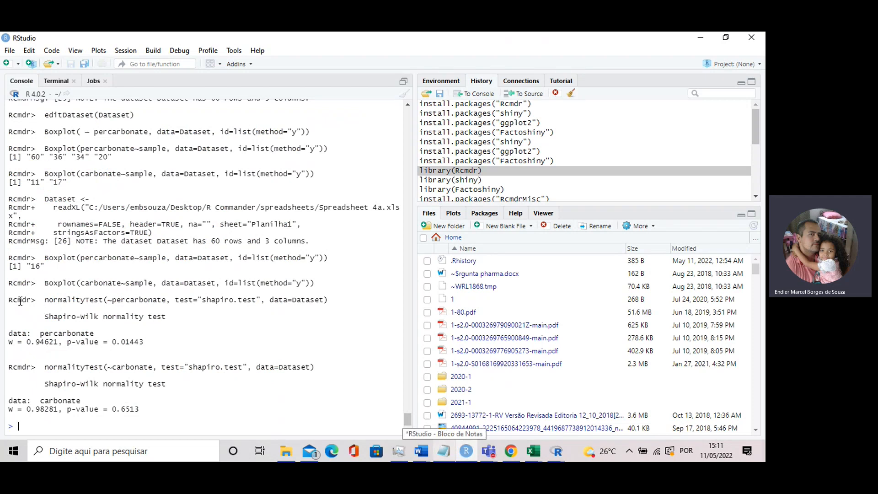
{"action": "left_click_drag", "start_coordinate": [13, 300], "coordinate": [145, 343]}
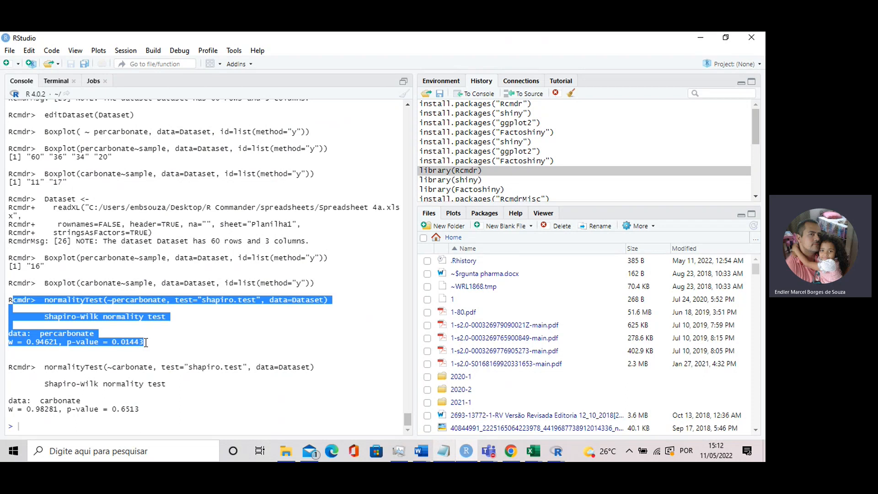
{"action": "left_click_drag", "start_coordinate": [146, 343], "coordinate": [140, 410]}
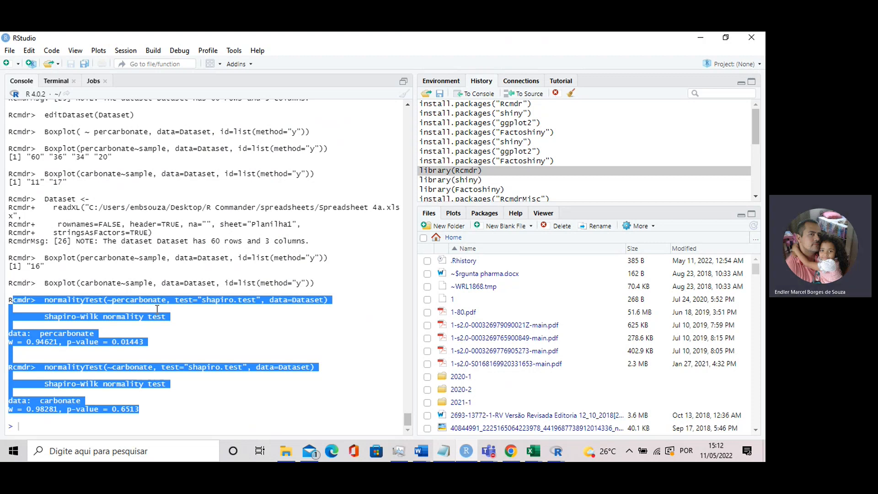
{"action": "left_click", "coordinate": [137, 334]}
{"action": "left_click_drag", "start_coordinate": [143, 342], "coordinate": [8, 333]}
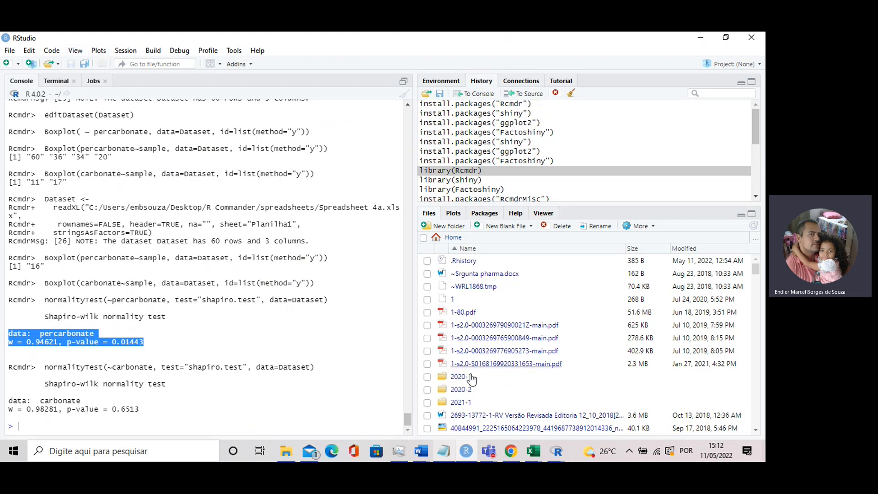
{"action": "left_click", "coordinate": [556, 451]}
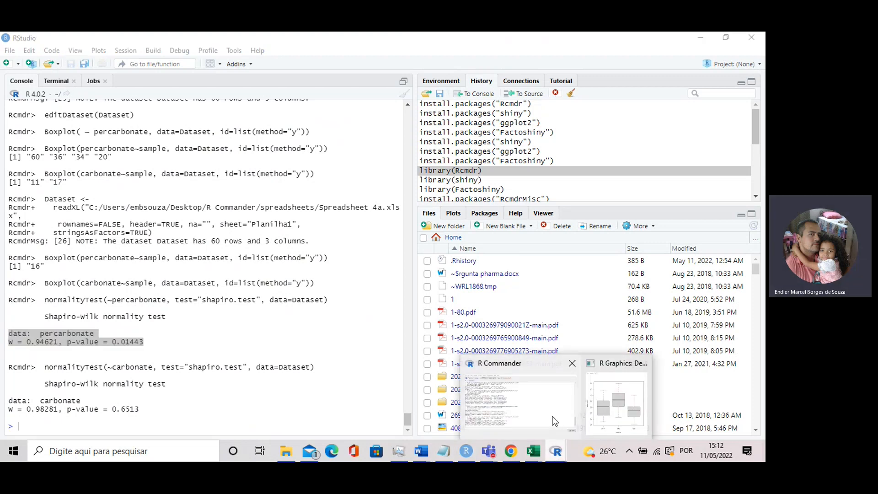
{"action": "left_click", "coordinate": [555, 421]}
{"action": "left_click", "coordinate": [105, 51]}
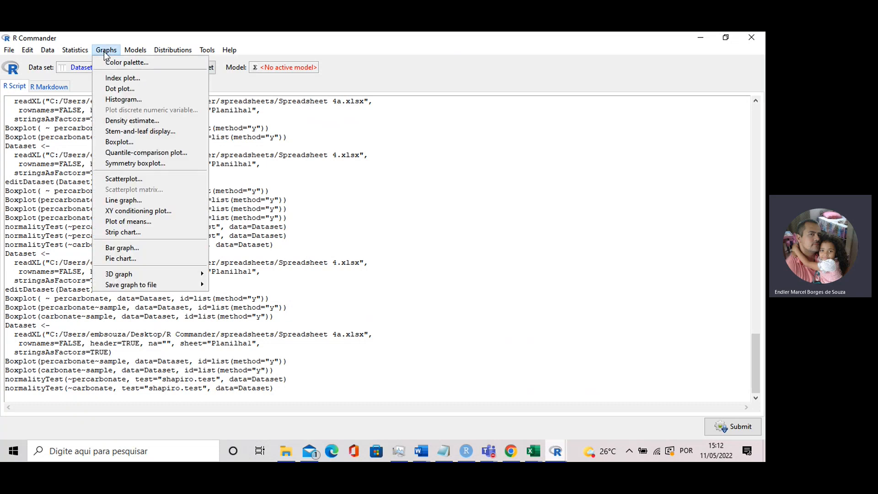
{"action": "mouse_move", "coordinate": [75, 51]}
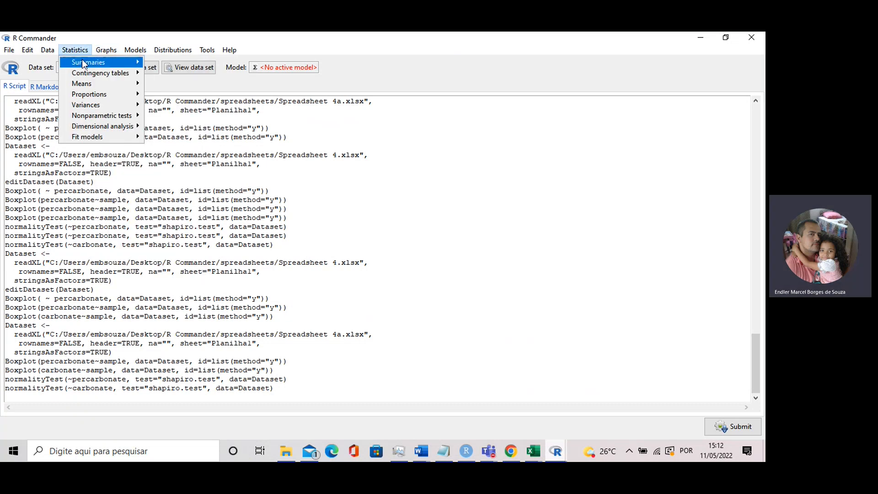
{"action": "mouse_move", "coordinate": [90, 87]}
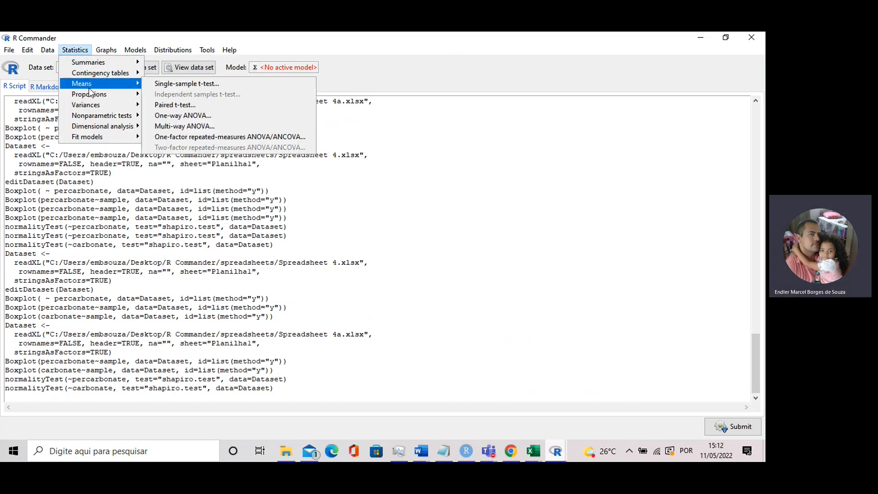
{"action": "left_click", "coordinate": [175, 105]}
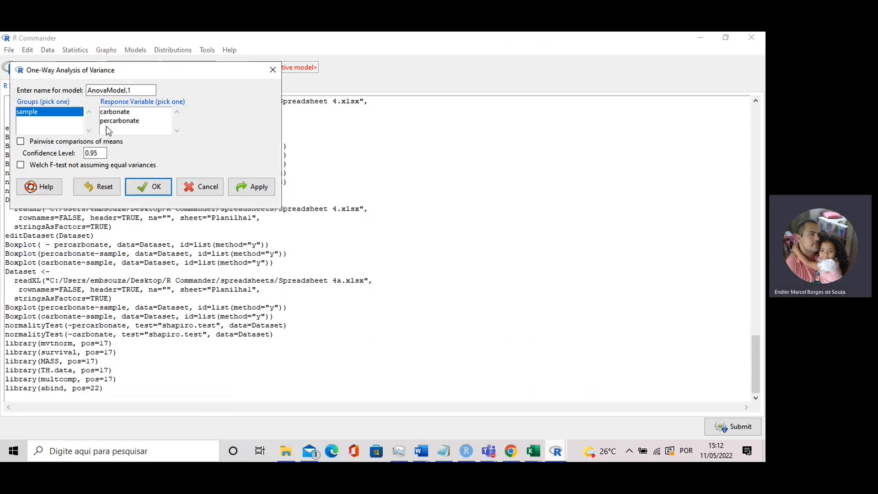
{"action": "left_click", "coordinate": [127, 121]}
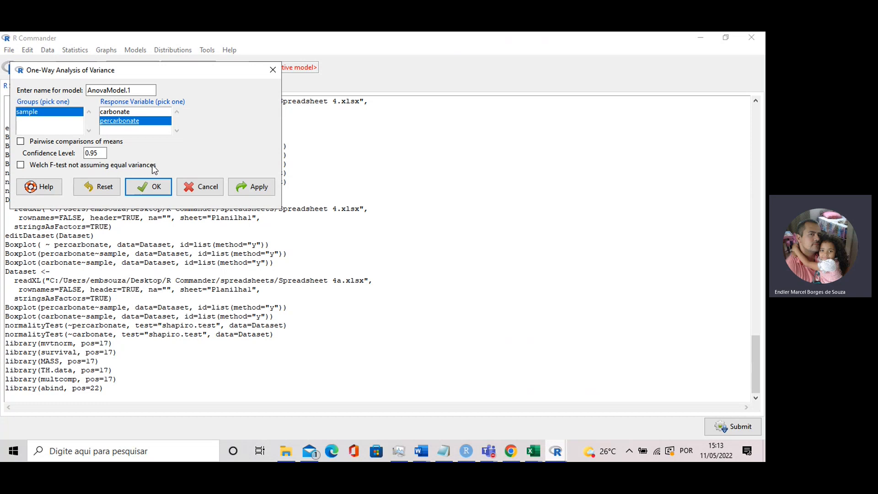
{"action": "left_click", "coordinate": [191, 189]}
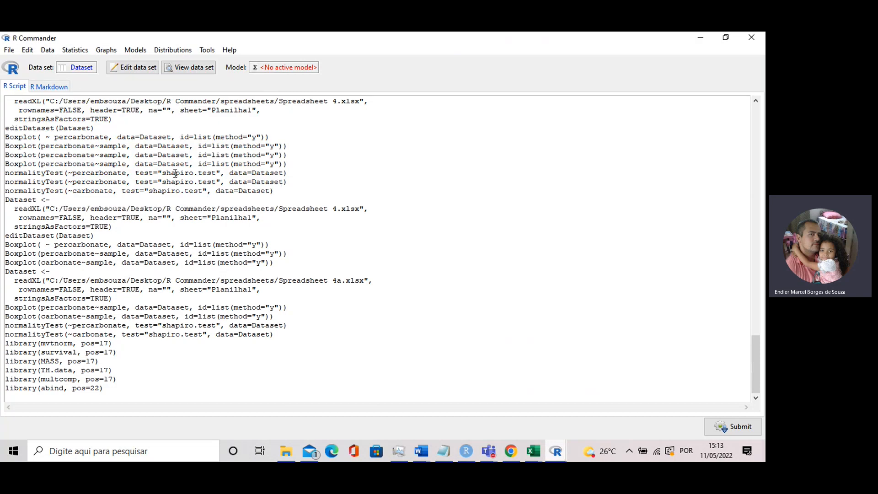
Run Bartlett's test on percarbonate with sample as the factor and highlight its result in the RStudio console.
{"action": "left_click", "coordinate": [74, 51]}
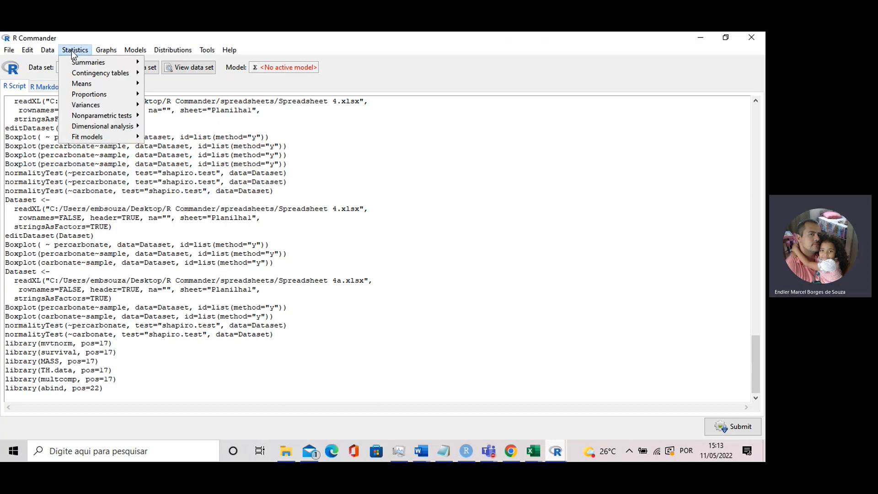
{"action": "mouse_move", "coordinate": [87, 108]}
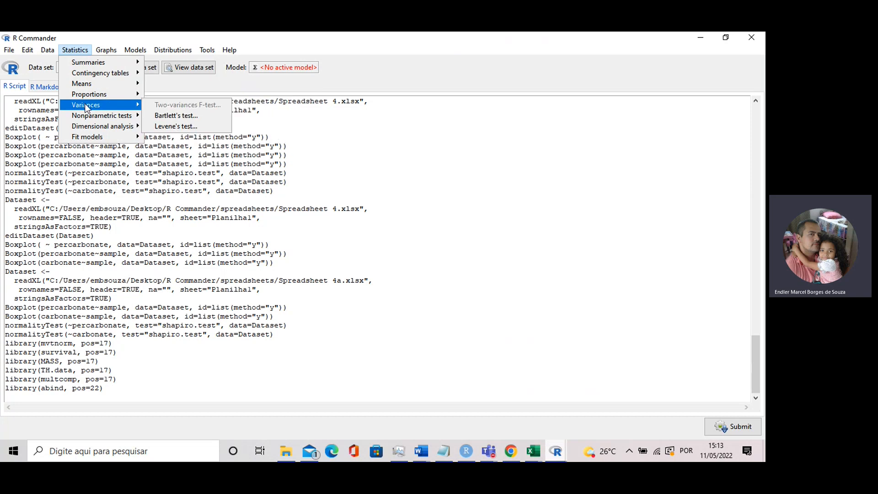
{"action": "left_click", "coordinate": [179, 117]}
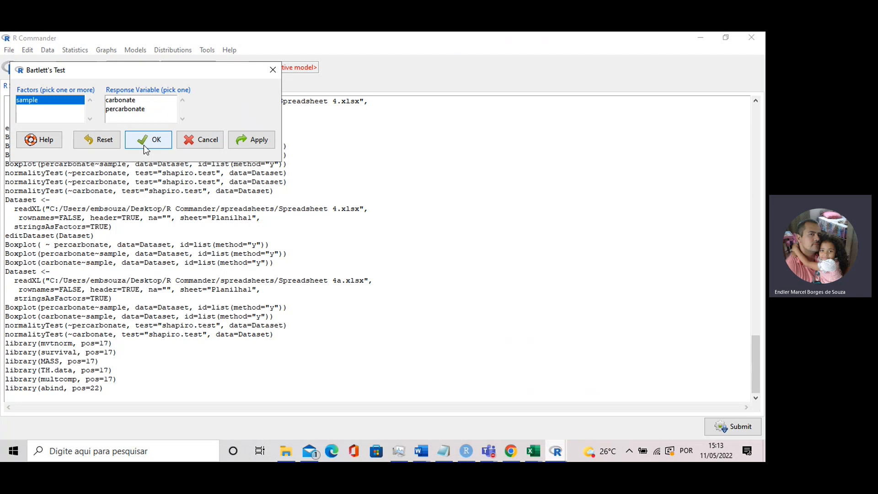
{"action": "left_click", "coordinate": [132, 110]}
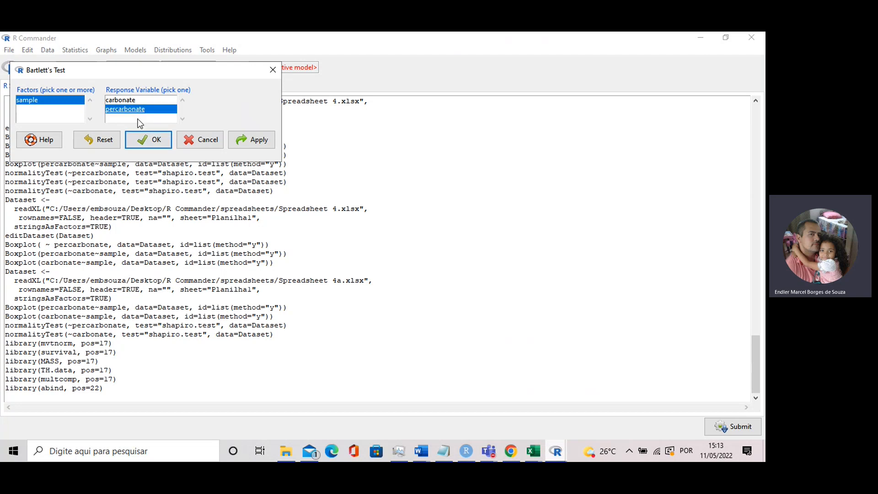
{"action": "left_click", "coordinate": [147, 146]}
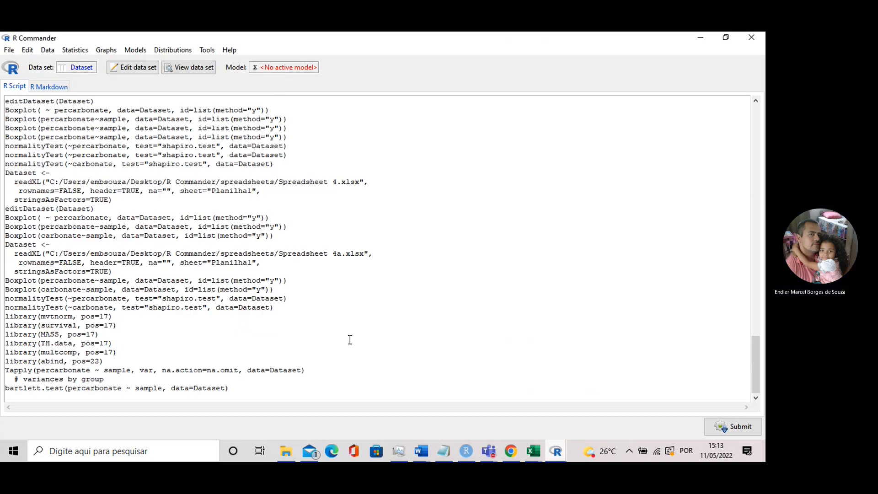
{"action": "left_click", "coordinate": [471, 452]}
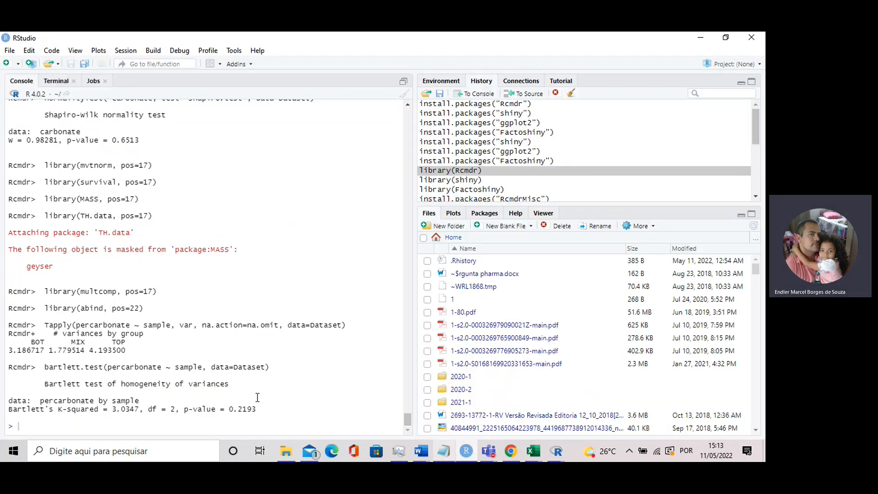
{"action": "left_click_drag", "start_coordinate": [257, 409], "coordinate": [7, 397]}
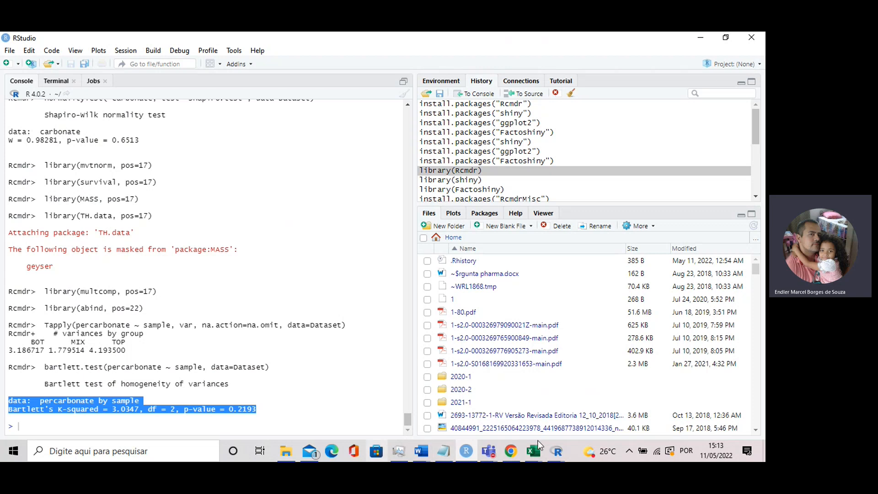
In R Commander, run a one-way ANOVA of percarbonate by sample as AnovaModel.1, with pairwise comparisons of means and 0.95 confidence level.
{"action": "left_click", "coordinate": [556, 451]}
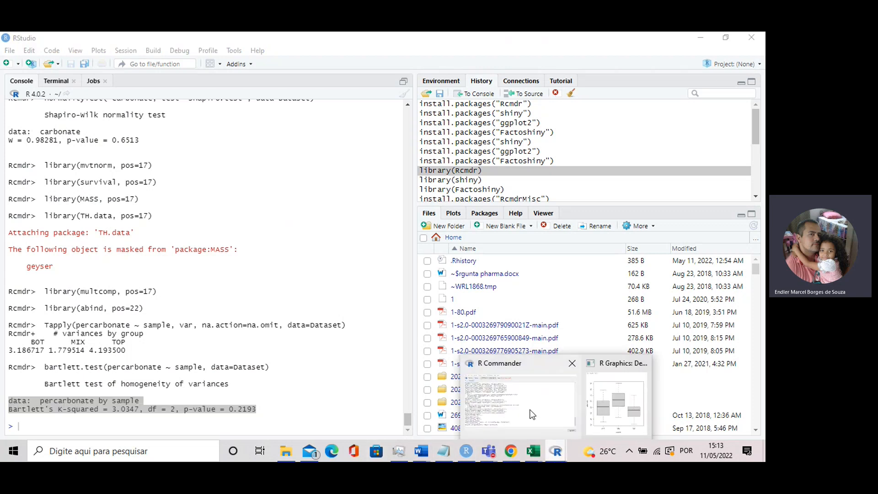
{"action": "left_click", "coordinate": [532, 414]}
{"action": "left_click", "coordinate": [74, 51]}
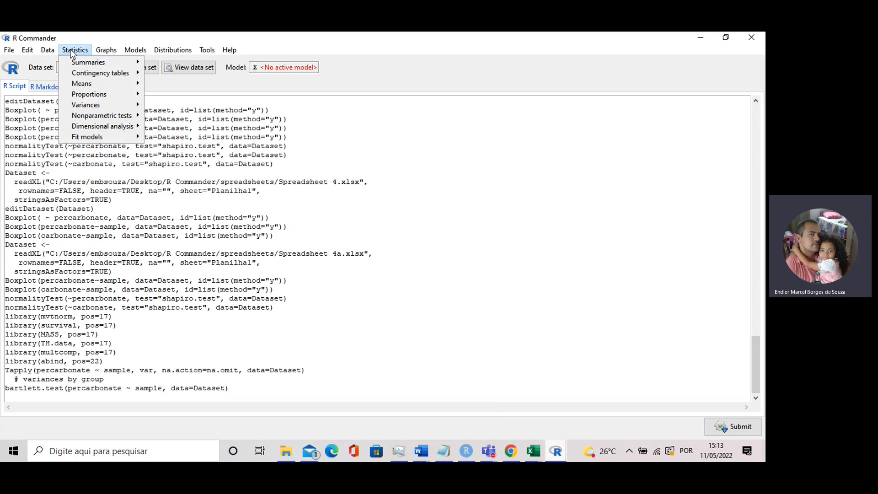
{"action": "mouse_move", "coordinate": [87, 83]}
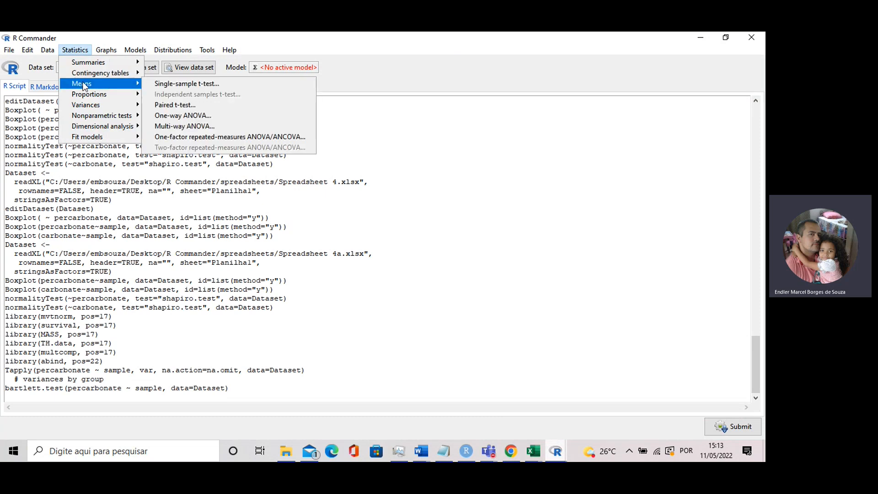
{"action": "left_click", "coordinate": [195, 115]}
{"action": "left_click", "coordinate": [21, 142]}
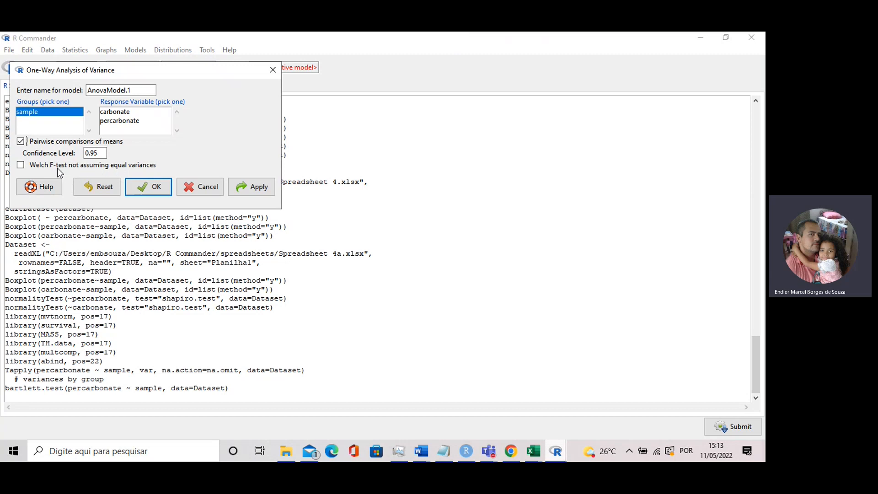
{"action": "left_click", "coordinate": [122, 122]}
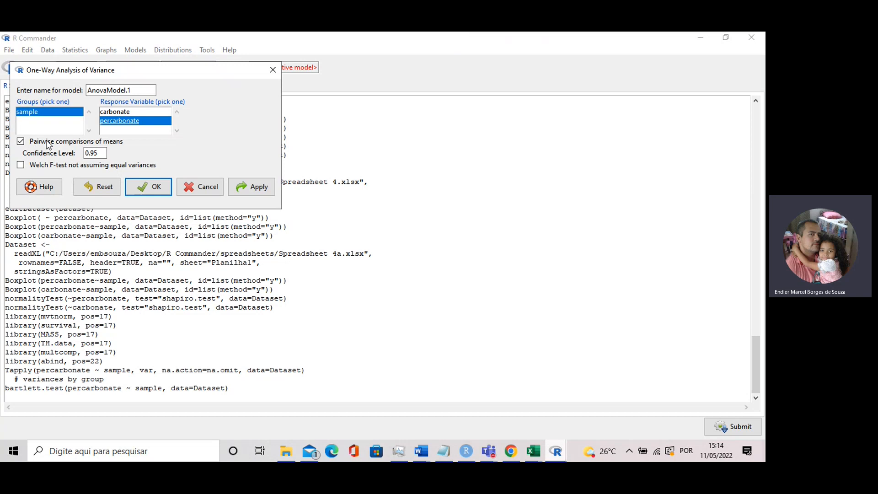
{"action": "left_click", "coordinate": [155, 192]}
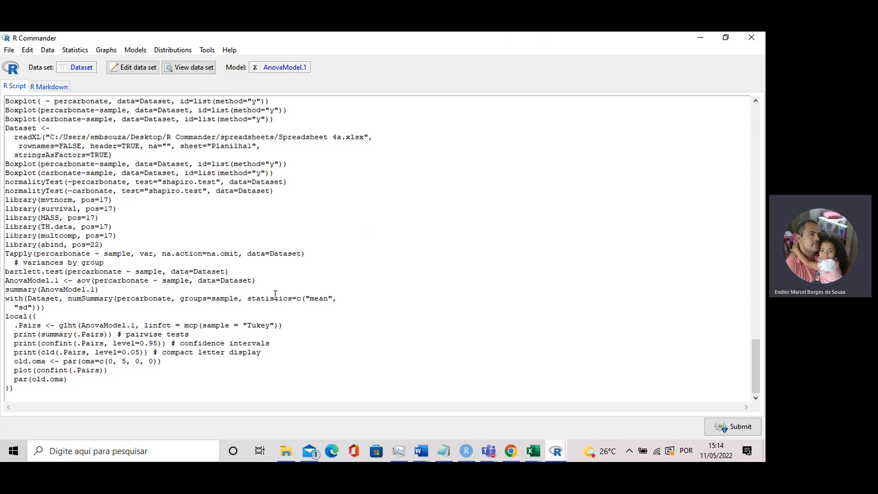
Switch to RStudio and examine the percarbonate ANOVA p-value, the Tukey pairwise contrasts and the group letters in the console.
{"action": "mouse_move", "coordinate": [556, 452]}
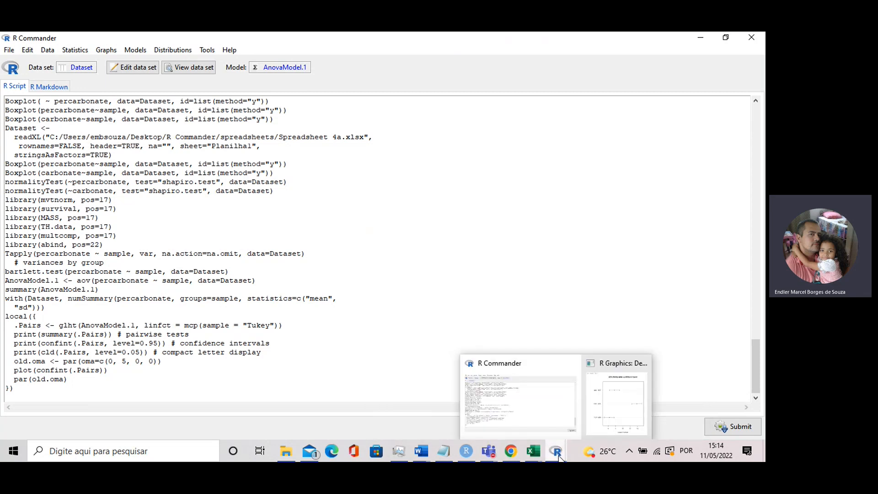
{"action": "left_click", "coordinate": [520, 426]}
{"action": "mouse_move", "coordinate": [436, 460]}
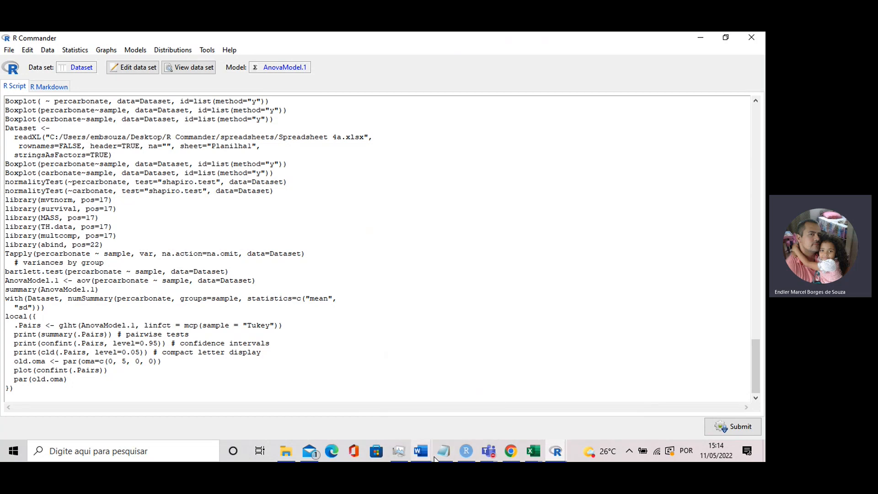
{"action": "left_click", "coordinate": [466, 452]}
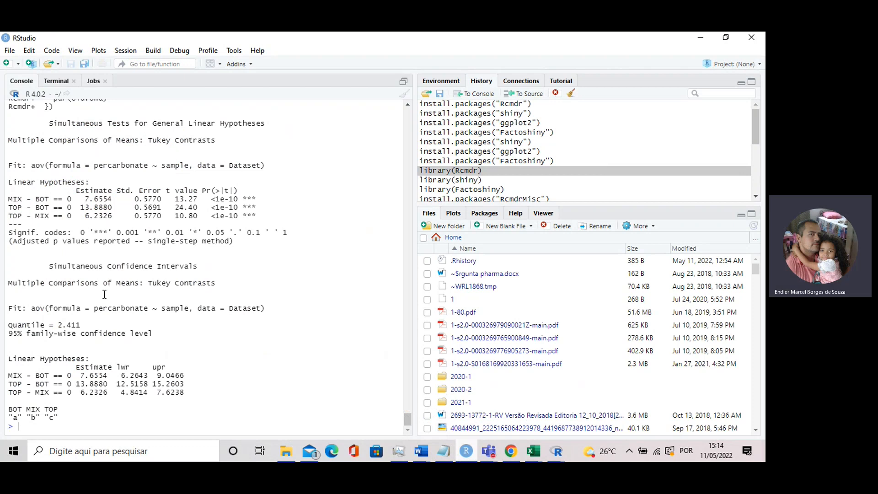
{"action": "scroll", "coordinate": [61, 285], "scroll_direction": "up", "scroll_amount": 6}
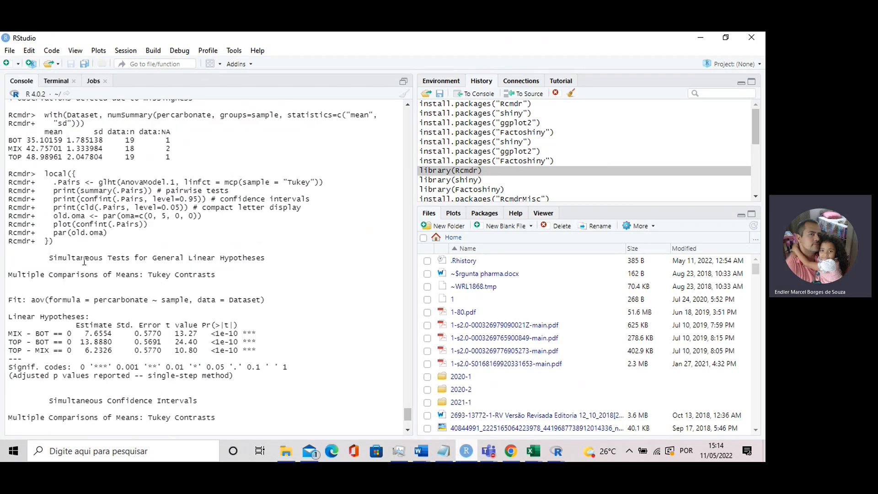
{"action": "scroll", "coordinate": [83, 260], "scroll_direction": "up", "scroll_amount": 3}
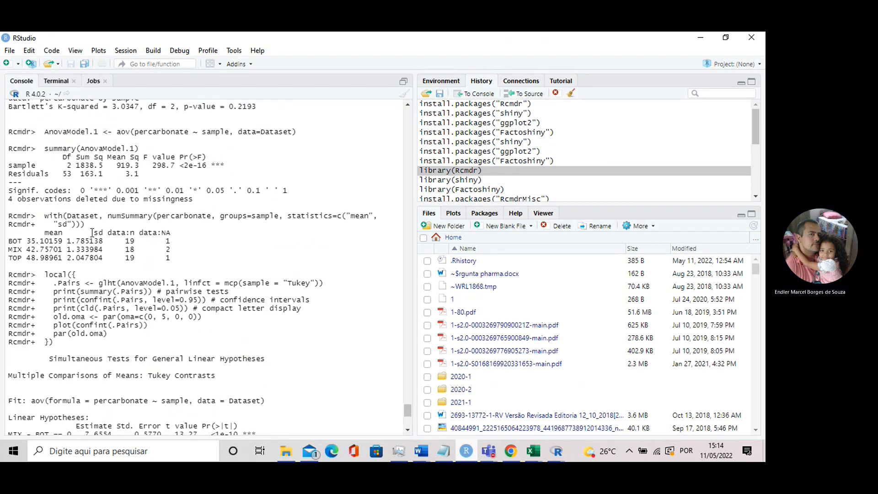
{"action": "left_click_drag", "start_coordinate": [8, 149], "coordinate": [180, 166]}
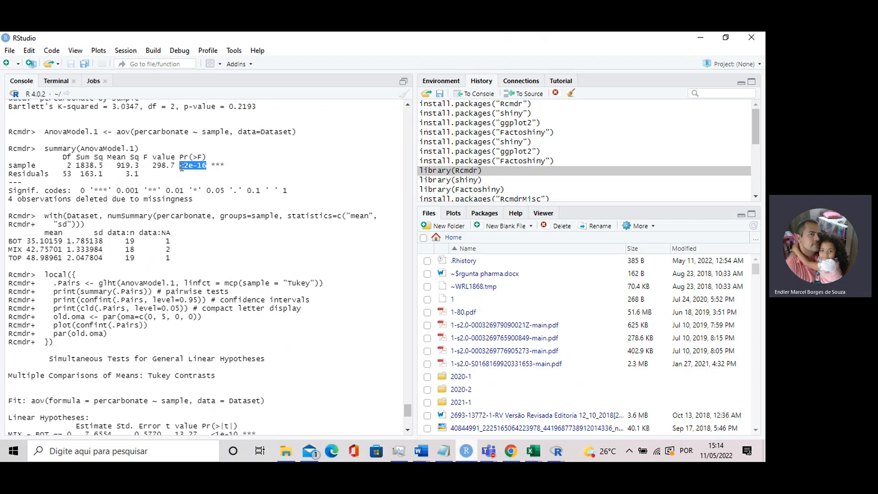
{"action": "scroll", "coordinate": [157, 234], "scroll_direction": "down", "scroll_amount": 5}
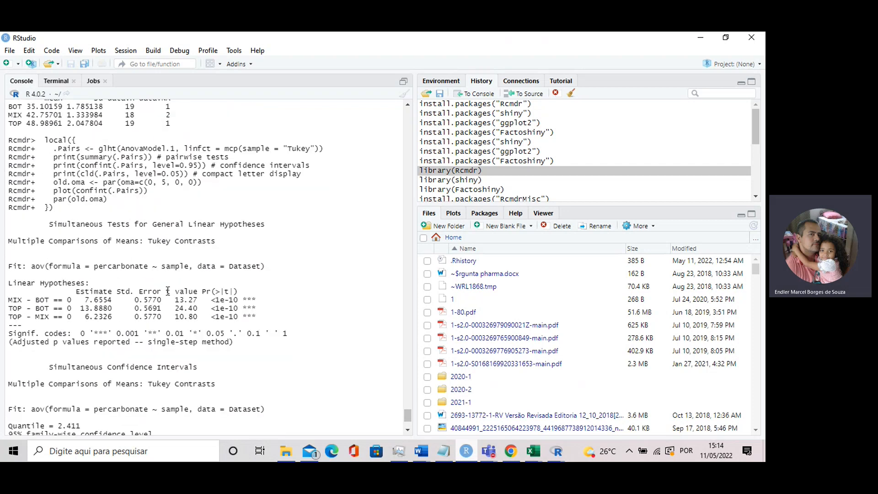
{"action": "left_click_drag", "start_coordinate": [239, 317], "coordinate": [9, 300]}
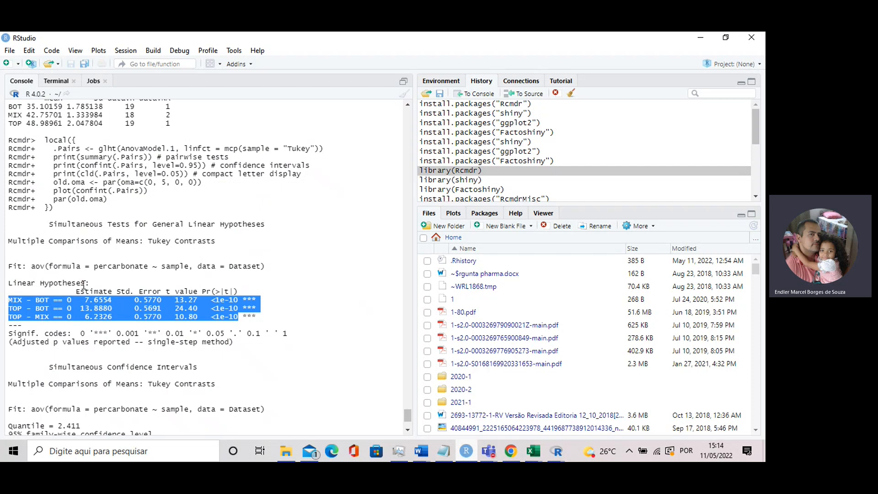
{"action": "scroll", "coordinate": [84, 284], "scroll_direction": "down", "scroll_amount": 4}
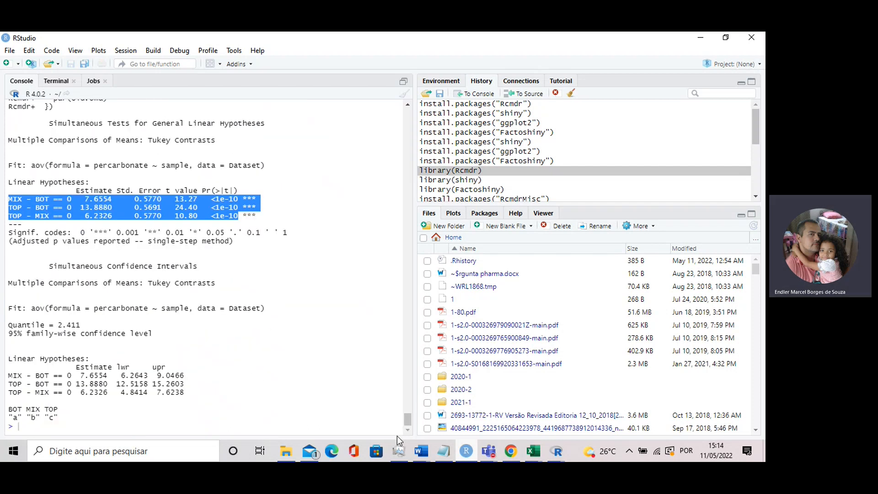
View the family-wise confidence interval plot of the percarbonate pairwise comparisons, and return to the RStudio console.
{"action": "mouse_move", "coordinate": [557, 450]}
{"action": "left_click", "coordinate": [606, 394]}
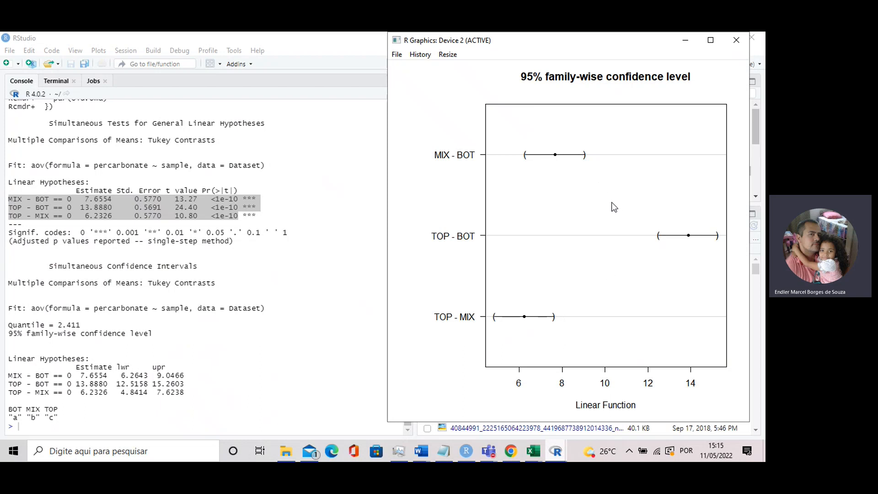
{"action": "left_click", "coordinate": [275, 162]}
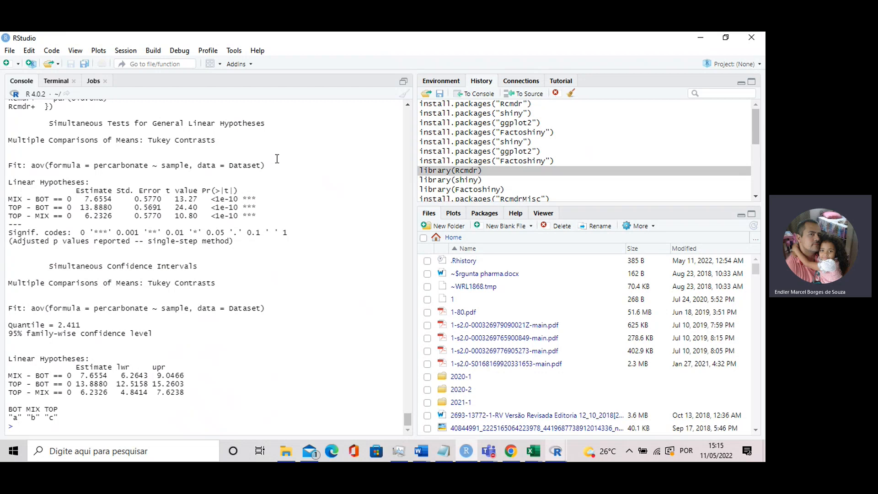
In R Commander, run a Kruskal-Wallis rank sum test on percarbonate grouped by sample.
{"action": "left_click", "coordinate": [556, 452]}
{"action": "left_click", "coordinate": [527, 405]}
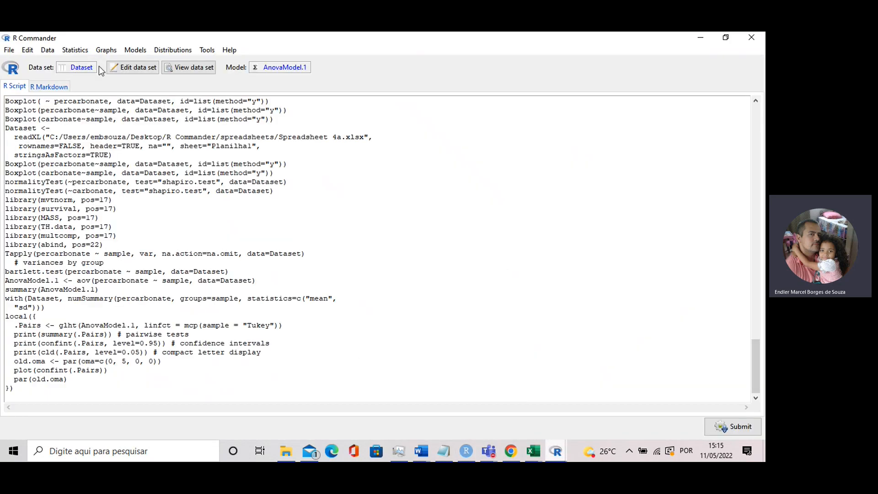
{"action": "left_click", "coordinate": [76, 51]}
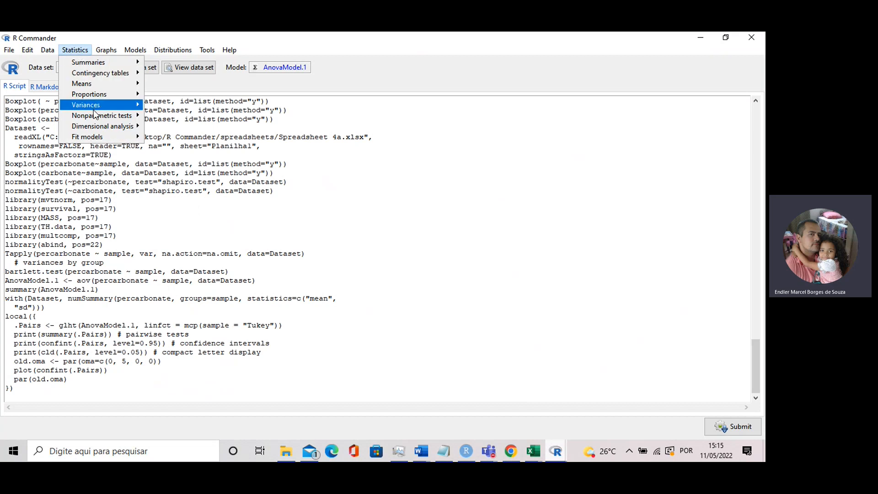
{"action": "mouse_move", "coordinate": [94, 115]}
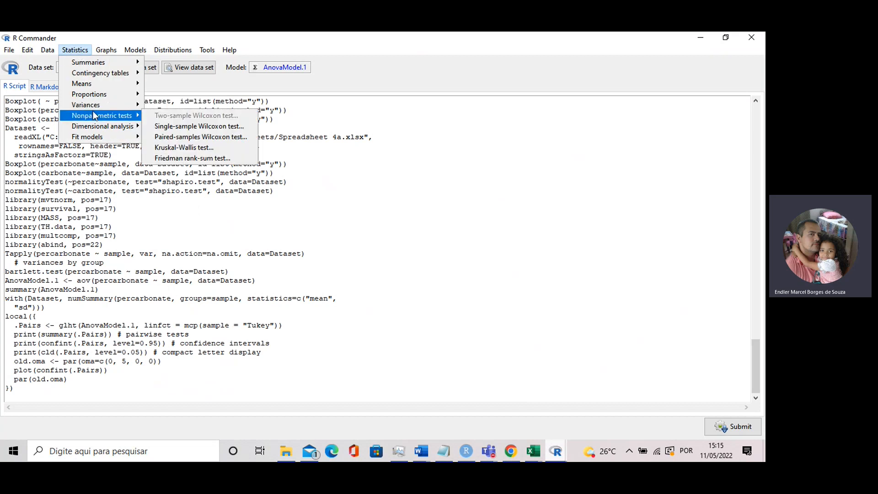
{"action": "left_click", "coordinate": [176, 148]}
{"action": "left_click", "coordinate": [122, 110]}
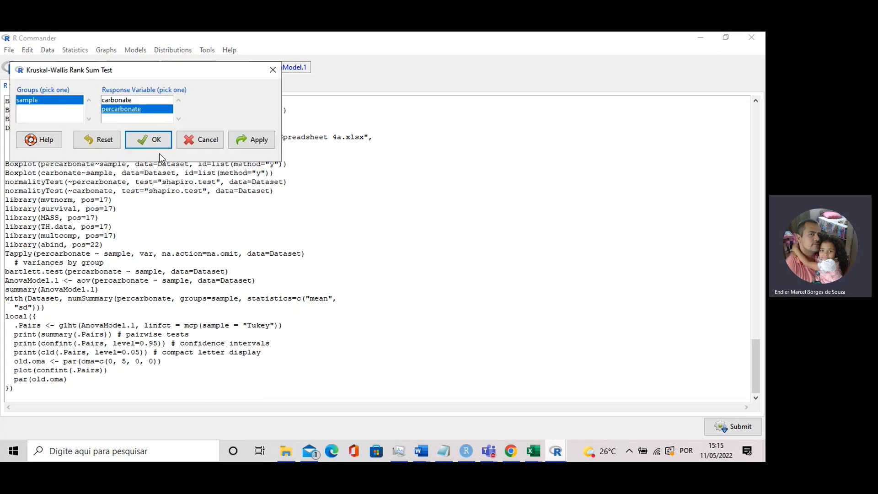
{"action": "left_click", "coordinate": [147, 141]}
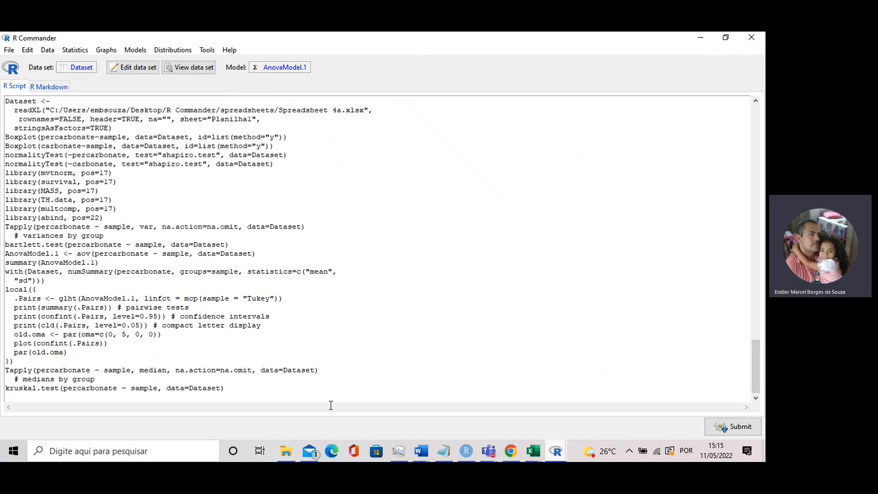
Switch to RStudio and examine the Kruskal-Wallis test output for percarbonate by sample in the console.
{"action": "mouse_move", "coordinate": [403, 453]}
{"action": "left_click", "coordinate": [466, 451]}
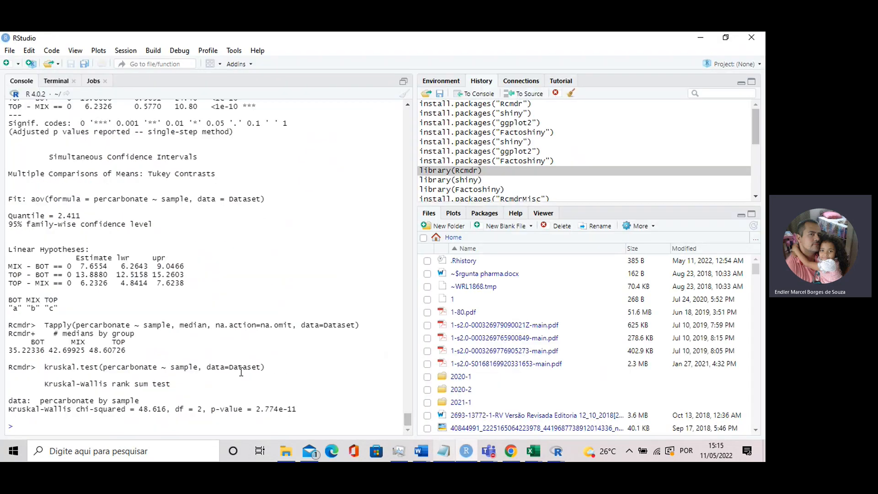
{"action": "left_click_drag", "start_coordinate": [22, 367], "coordinate": [306, 411]}
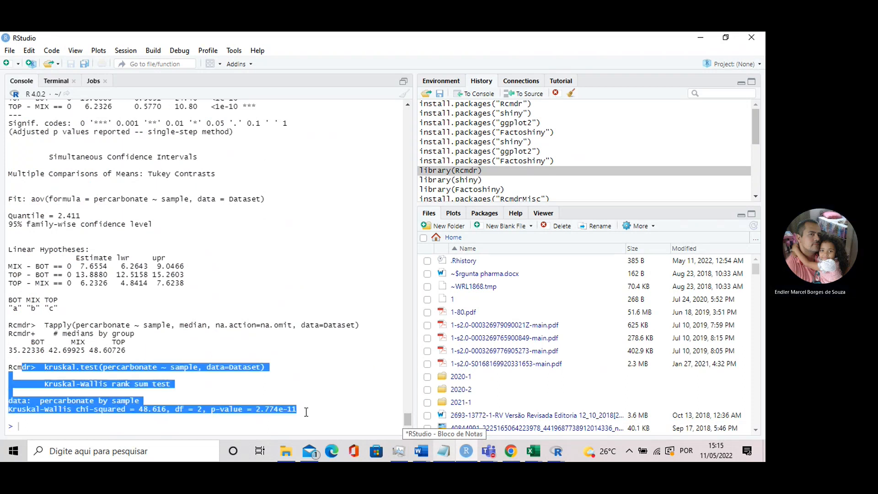
{"action": "left_click", "coordinate": [54, 389]}
{"action": "left_click_drag", "start_coordinate": [9, 366], "coordinate": [303, 407]}
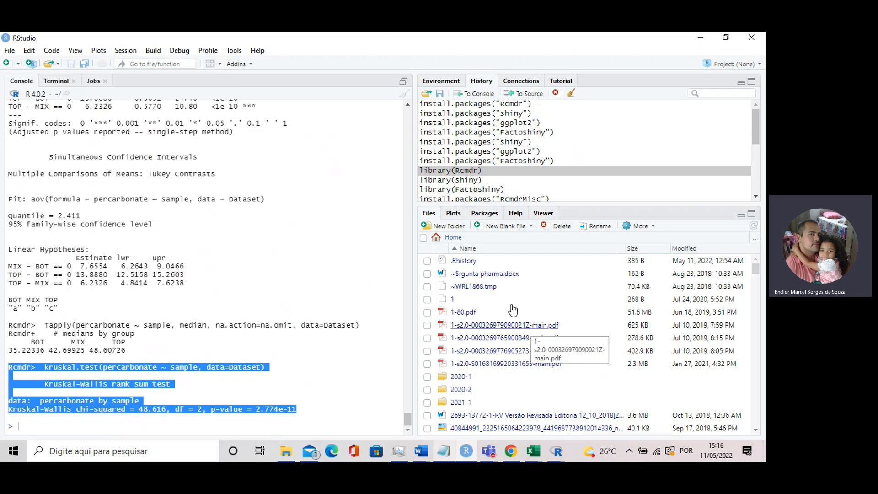
{"action": "left_click", "coordinate": [559, 453]}
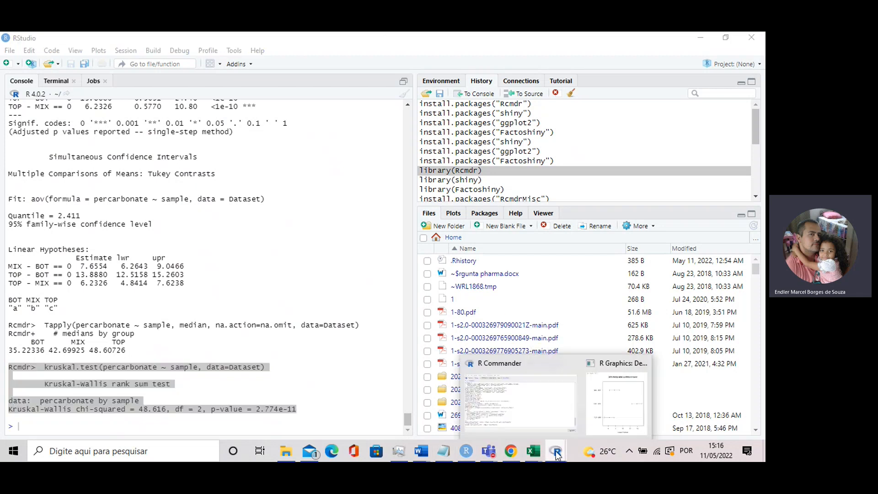
{"action": "left_click", "coordinate": [509, 410]}
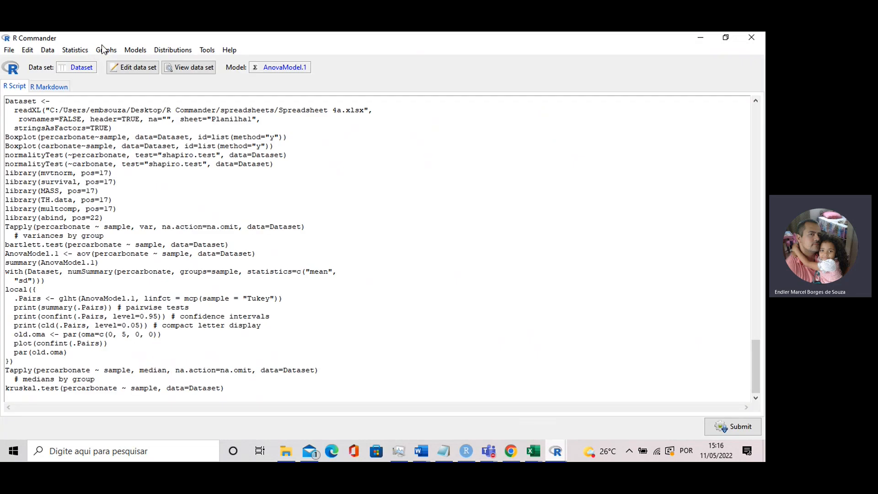
{"action": "left_click", "coordinate": [77, 50]}
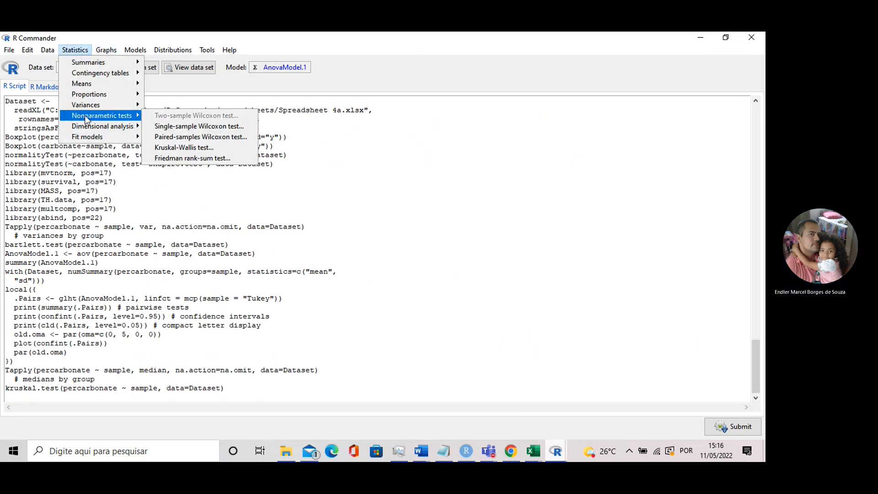
{"action": "mouse_move", "coordinate": [87, 83]}
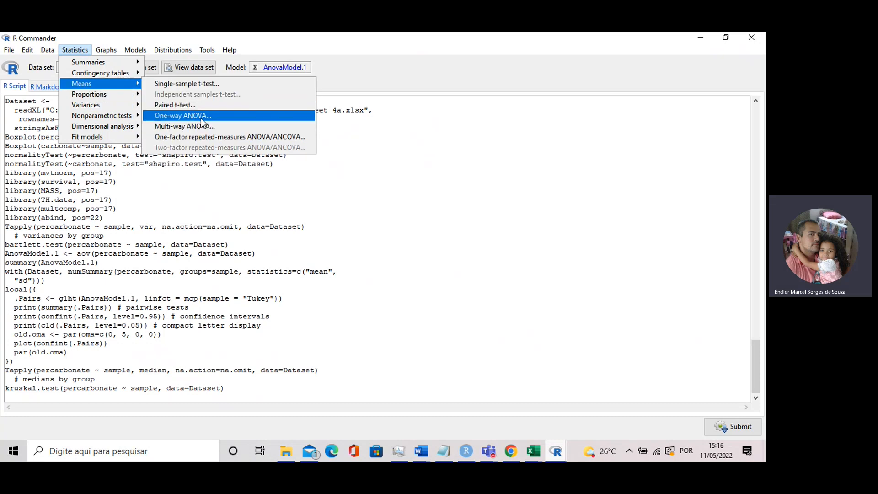
{"action": "left_click", "coordinate": [204, 117]}
{"action": "left_click", "coordinate": [117, 112]}
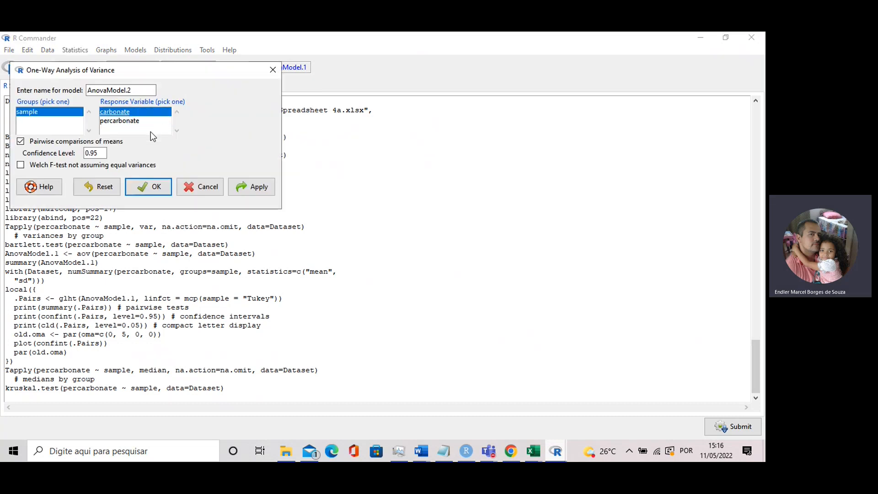
Switch to RStudio and review the Shapiro-Wilk normality test results for percarbonate and carbonate in the console.
{"action": "left_click", "coordinate": [467, 451]}
{"action": "scroll", "coordinate": [141, 308], "scroll_direction": "up", "scroll_amount": 5}
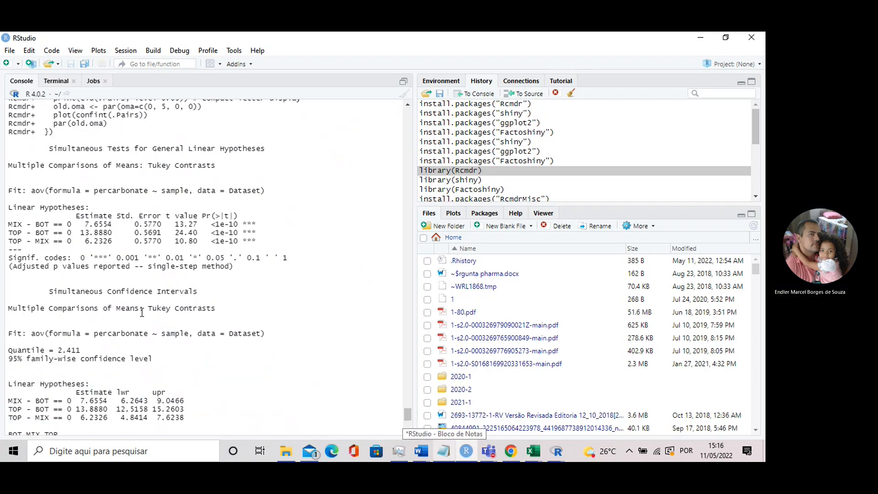
{"action": "scroll", "coordinate": [141, 308], "scroll_direction": "up", "scroll_amount": 12}
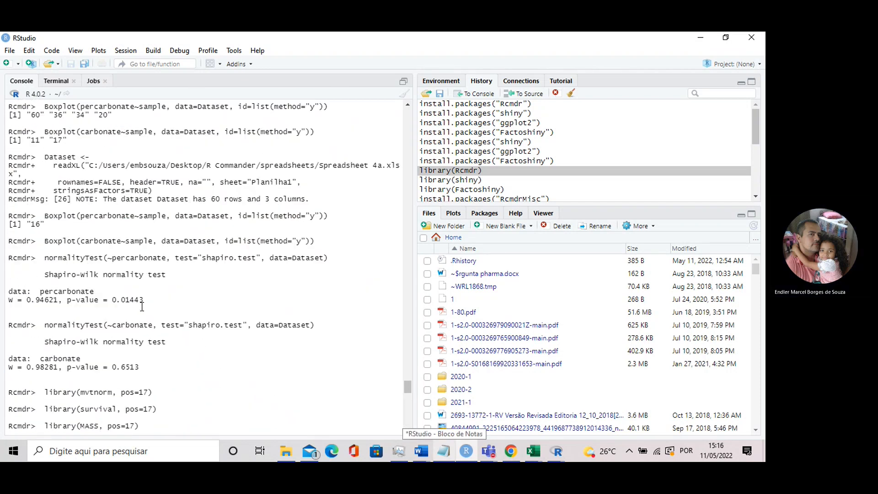
{"action": "scroll", "coordinate": [142, 307], "scroll_direction": "up", "scroll_amount": 5}
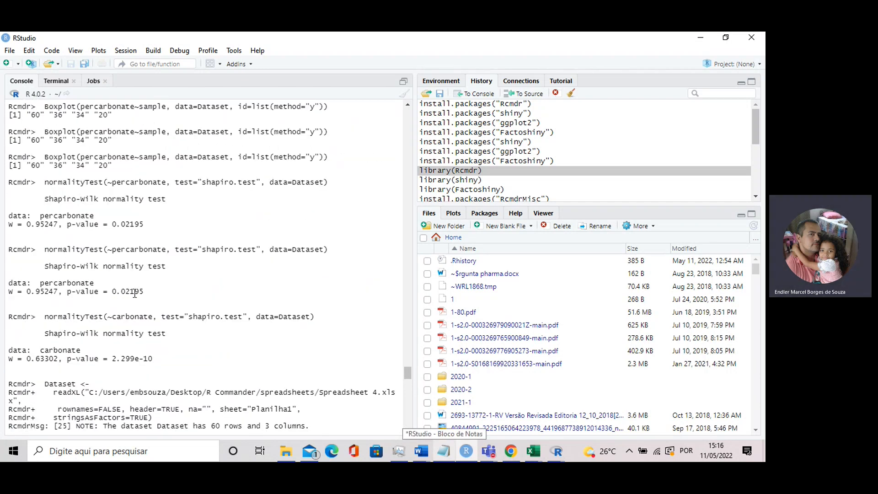
{"action": "scroll", "coordinate": [140, 266], "scroll_direction": "down", "scroll_amount": 5}
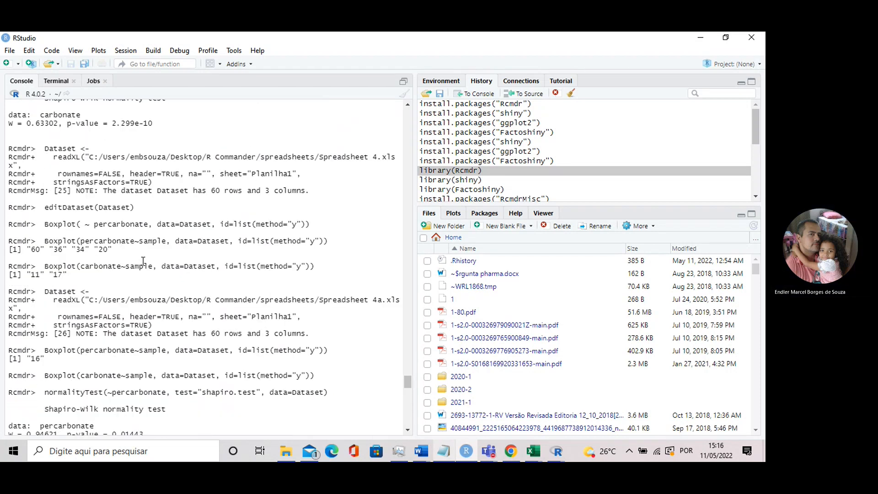
{"action": "scroll", "coordinate": [144, 261], "scroll_direction": "down", "scroll_amount": 4}
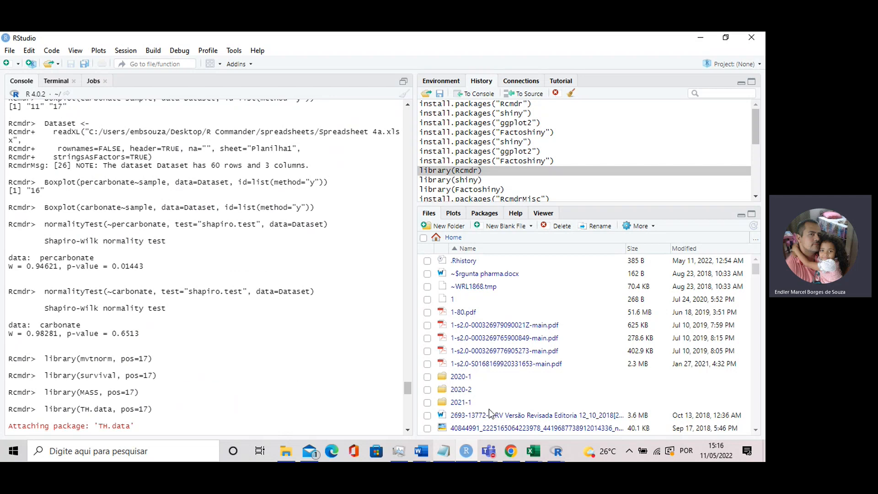
Close the percarbonate family-wise confidence plot window and cancel the pending one-way ANOVA setup in R Commander.
{"action": "left_click", "coordinate": [556, 452]}
{"action": "left_click", "coordinate": [613, 397]}
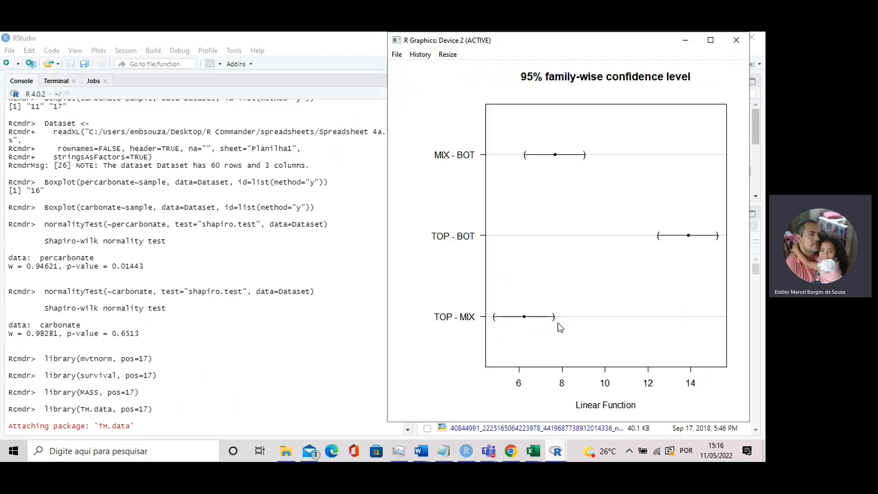
{"action": "left_click", "coordinate": [738, 37]}
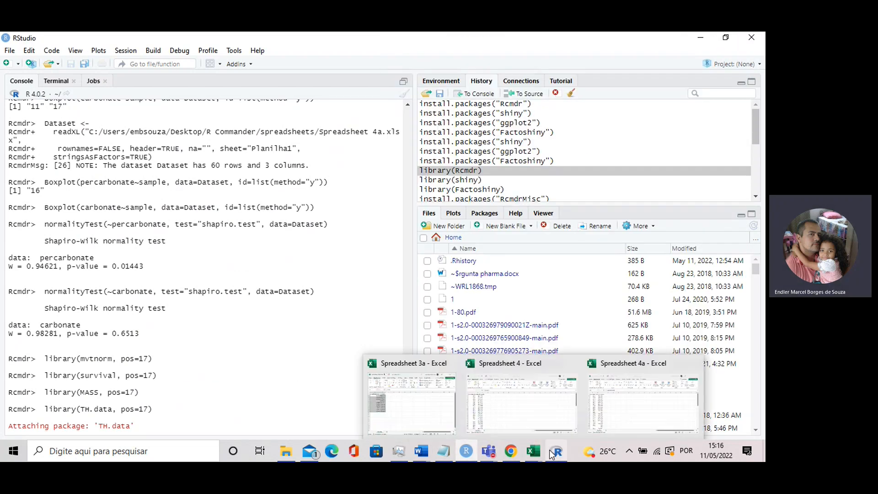
{"action": "left_click", "coordinate": [534, 412]}
{"action": "left_click", "coordinate": [202, 186]}
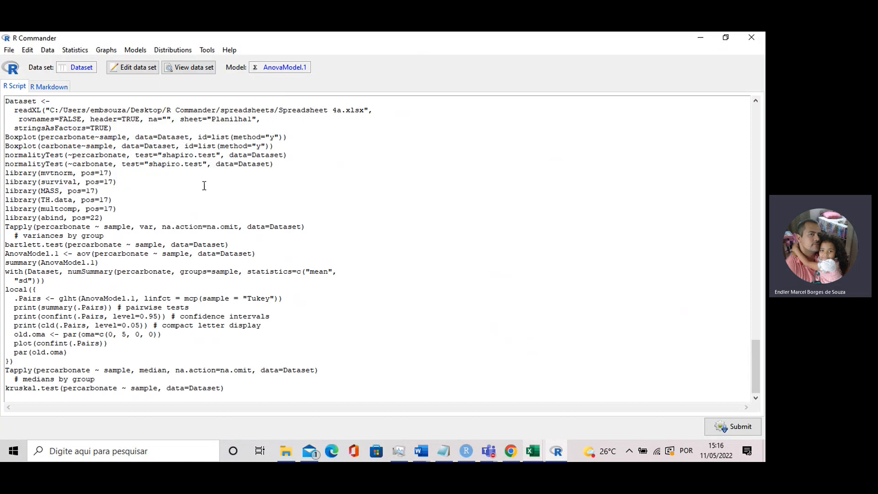
Run Bartlett's test of homogeneity of variances with carbonate as the response variable and sample as the factor.
{"action": "left_click", "coordinate": [75, 50]}
{"action": "mouse_move", "coordinate": [86, 106]}
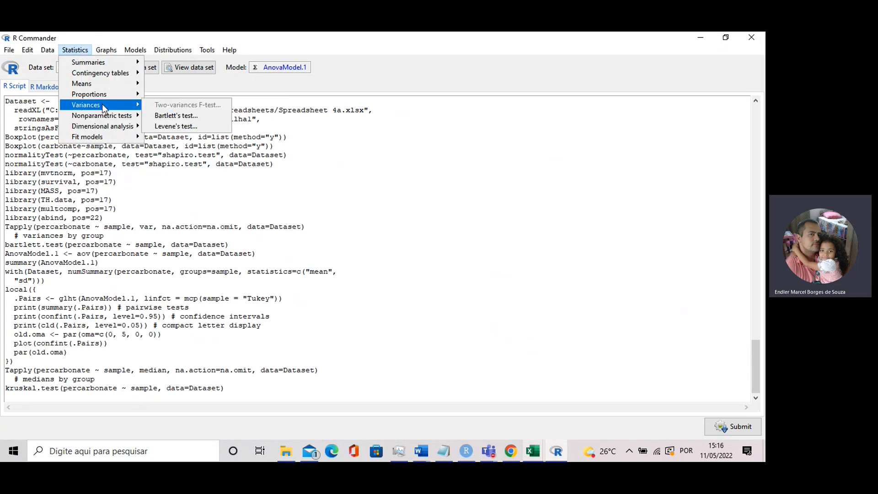
{"action": "left_click", "coordinate": [169, 116]}
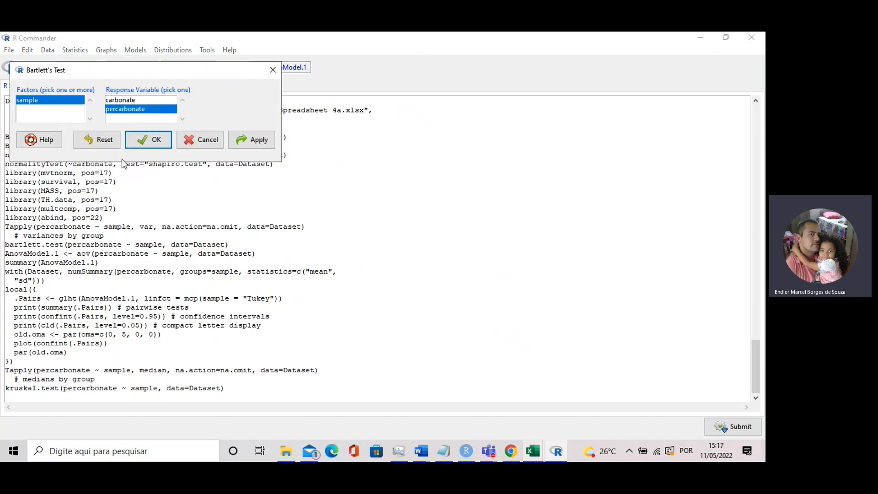
{"action": "left_click", "coordinate": [129, 100]}
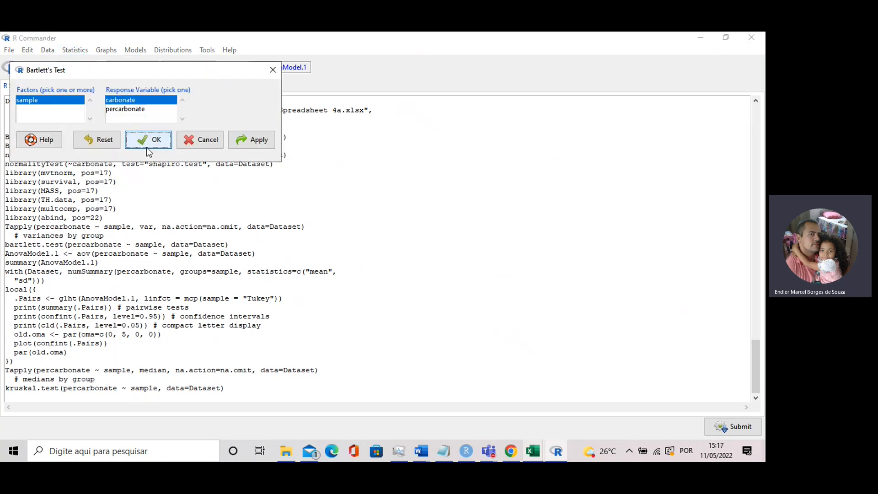
{"action": "left_click", "coordinate": [148, 140]}
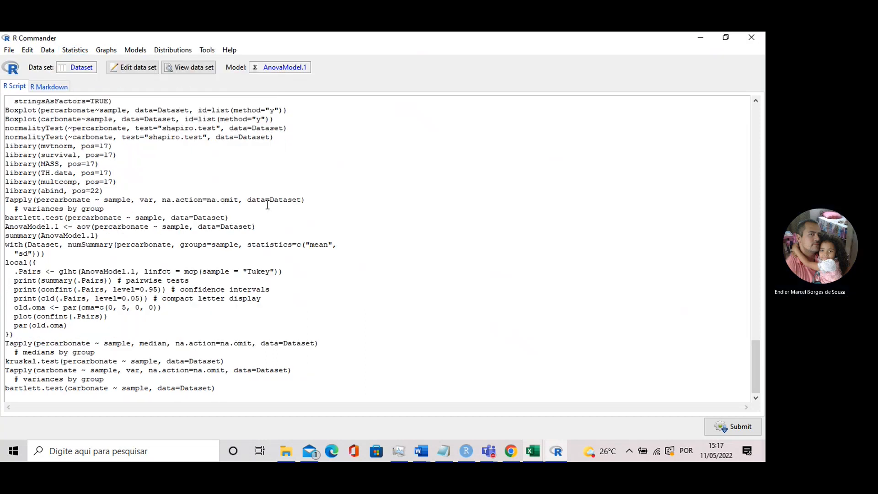
Switch to RStudio and examine the Bartlett test output for carbonate by sample.
{"action": "left_click", "coordinate": [446, 452]}
{"action": "scroll", "coordinate": [160, 364], "scroll_direction": "down", "scroll_amount": 10}
{"action": "scroll", "coordinate": [160, 364], "scroll_direction": "down", "scroll_amount": 10}
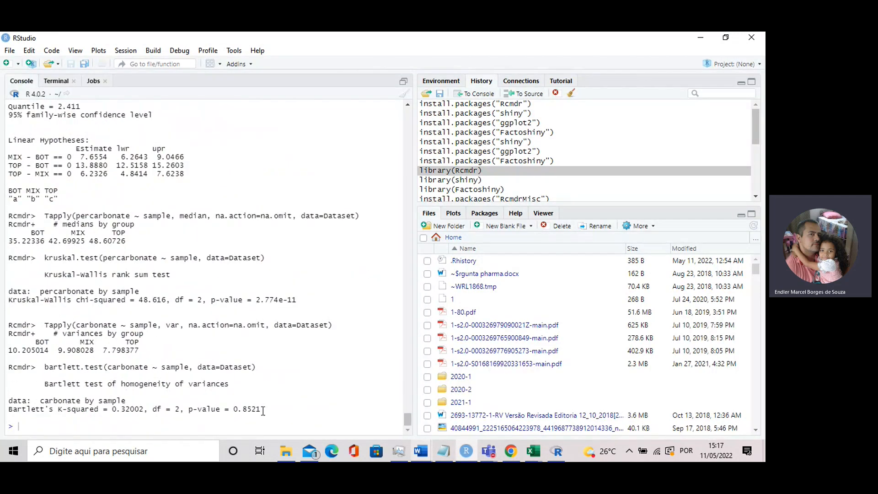
{"action": "left_click_drag", "start_coordinate": [263, 410], "coordinate": [50, 375]}
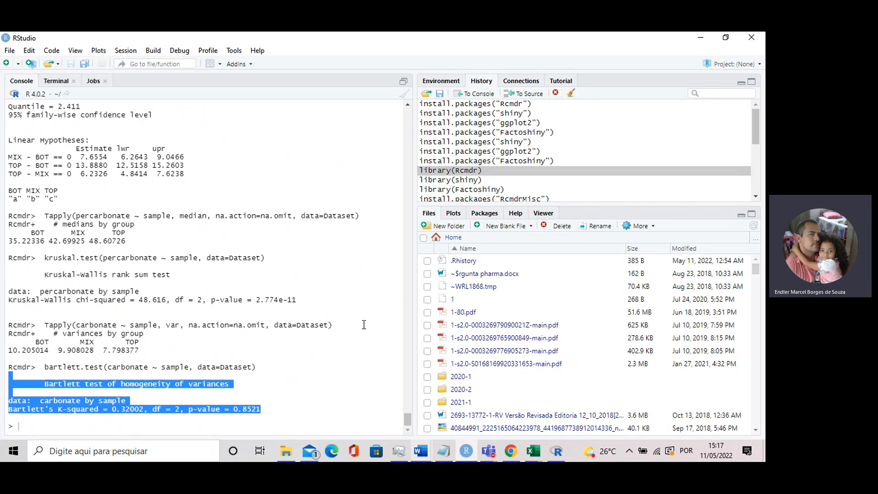
In R Commander, run a one-way ANOVA of carbonate by sample as AnovaModel.2, with pairwise comparisons of means and 0.95 confidence level.
{"action": "left_click", "coordinate": [561, 451]}
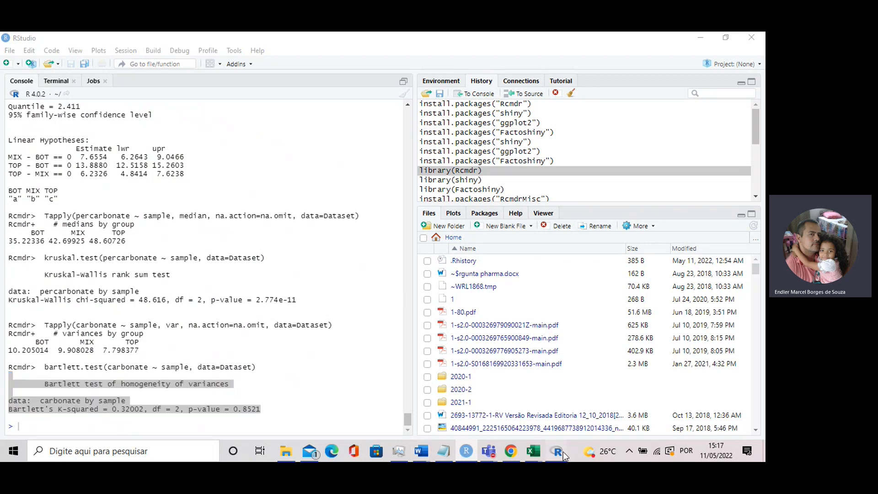
{"action": "left_click", "coordinate": [72, 53]}
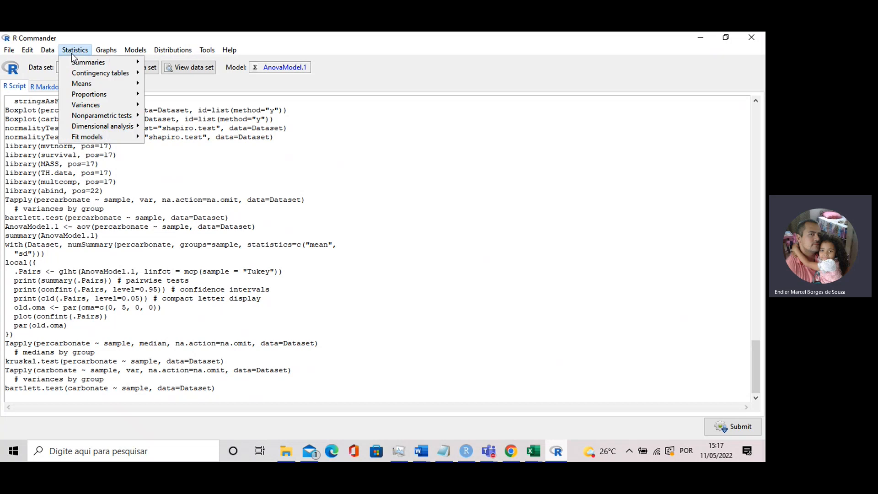
{"action": "mouse_move", "coordinate": [94, 85]}
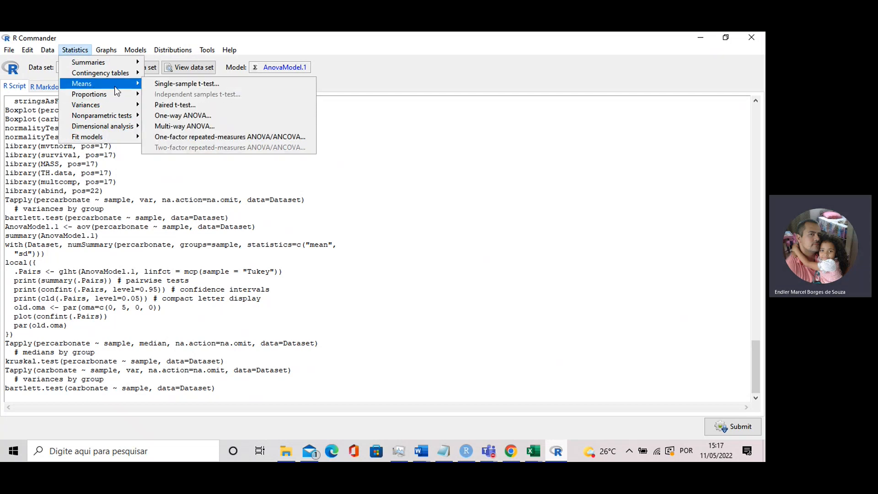
{"action": "left_click", "coordinate": [183, 115]}
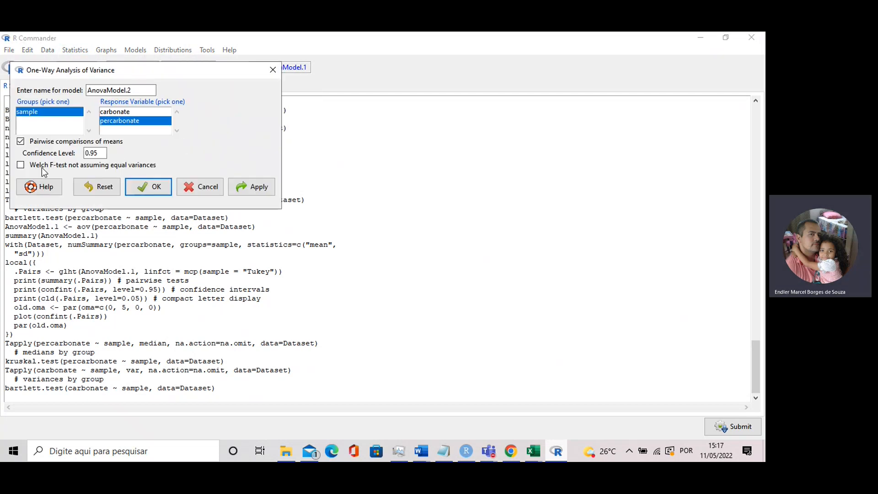
{"action": "left_click", "coordinate": [129, 112]}
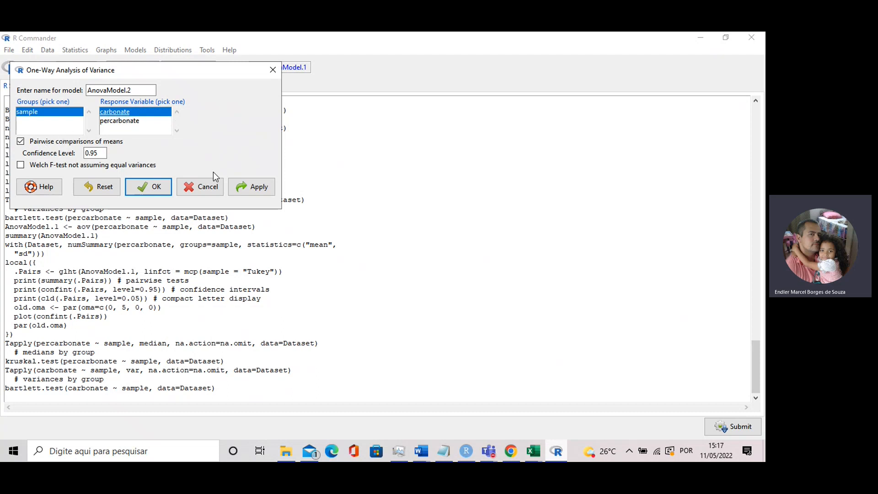
{"action": "left_click", "coordinate": [153, 187]}
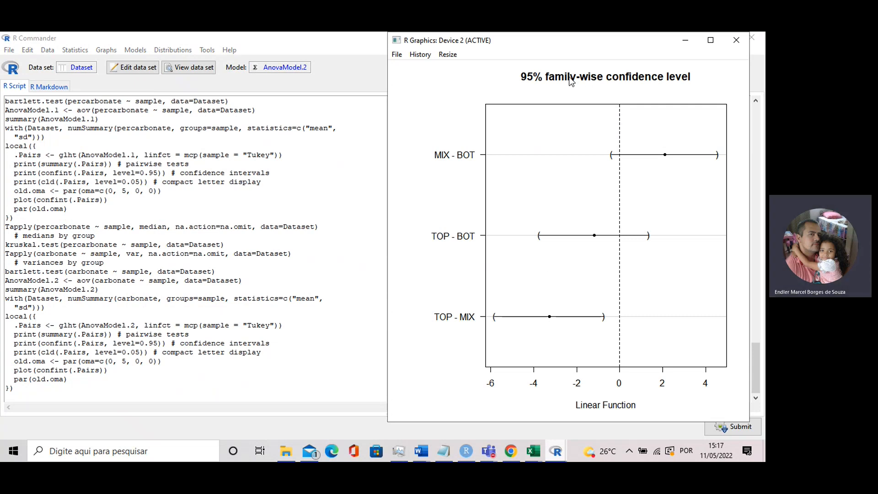
Switch to RStudio and examine the AnovaModel.2 summary for carbonate by sample, including the sample effect's p-value.
{"action": "left_click", "coordinate": [556, 452]}
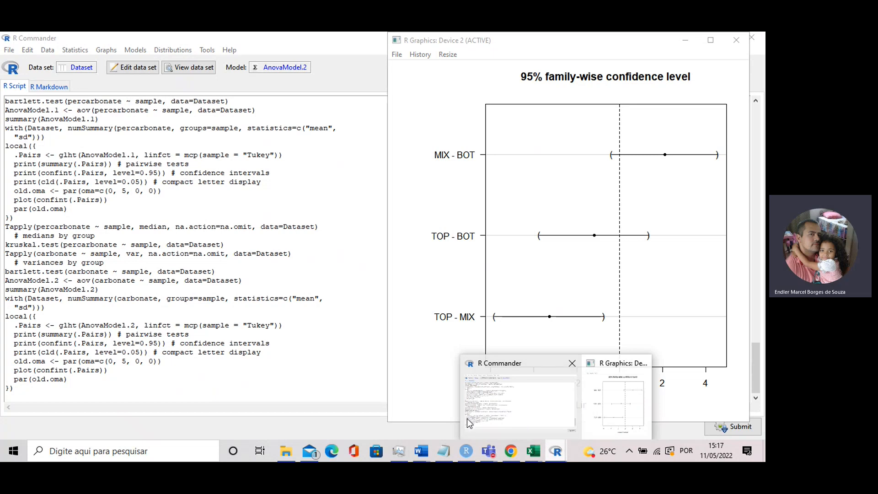
{"action": "left_click", "coordinate": [462, 453]}
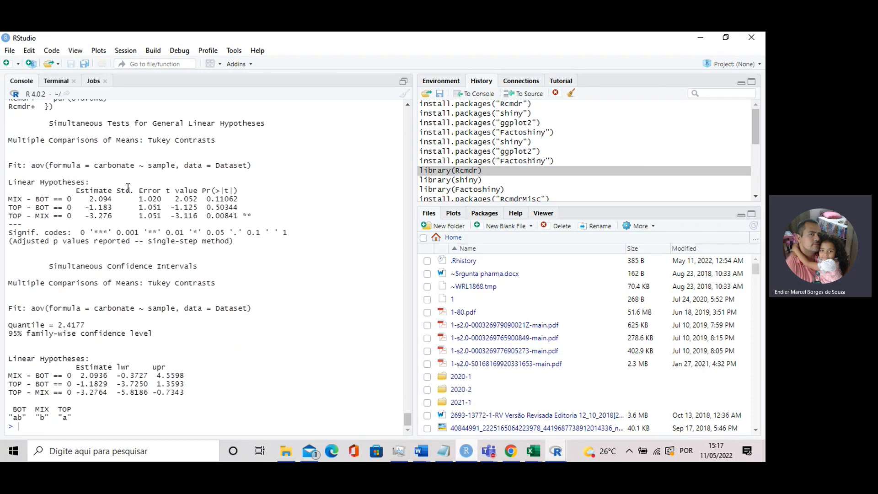
{"action": "scroll", "coordinate": [137, 224], "scroll_direction": "up", "scroll_amount": 1}
{"action": "scroll", "coordinate": [138, 222], "scroll_direction": "up", "scroll_amount": 1}
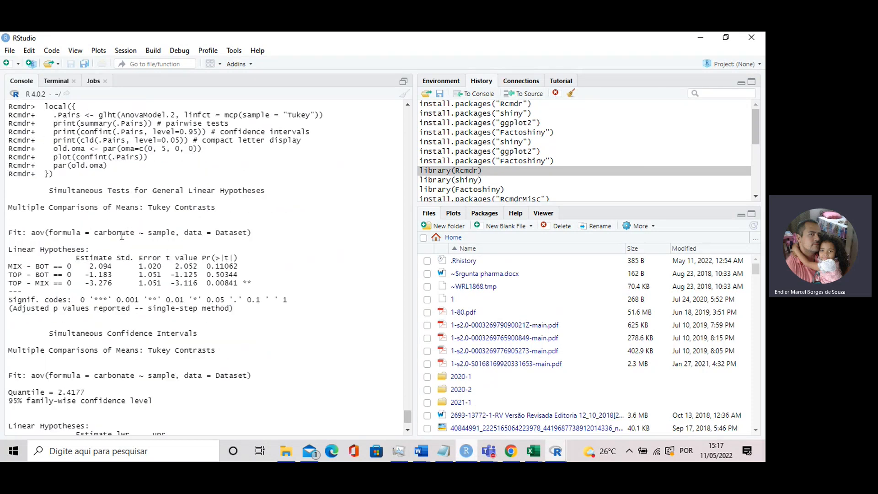
{"action": "scroll", "coordinate": [90, 261], "scroll_direction": "up", "scroll_amount": 6}
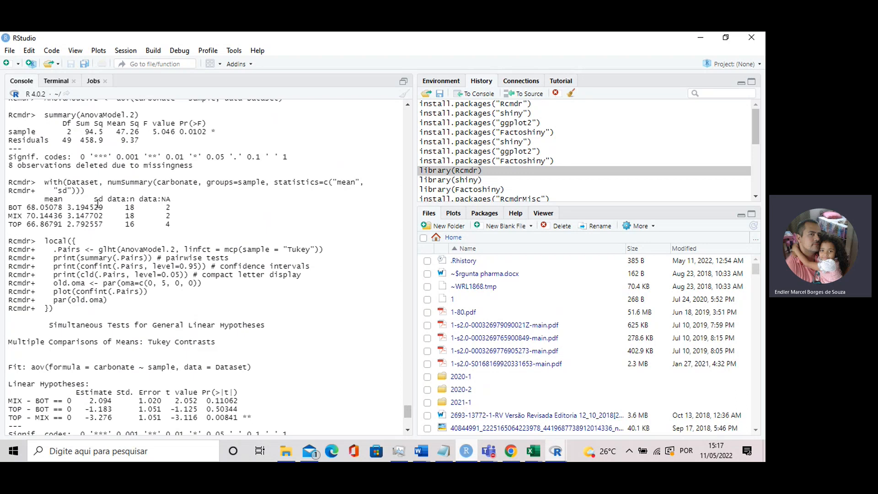
{"action": "left_click_drag", "start_coordinate": [9, 165], "coordinate": [216, 200]}
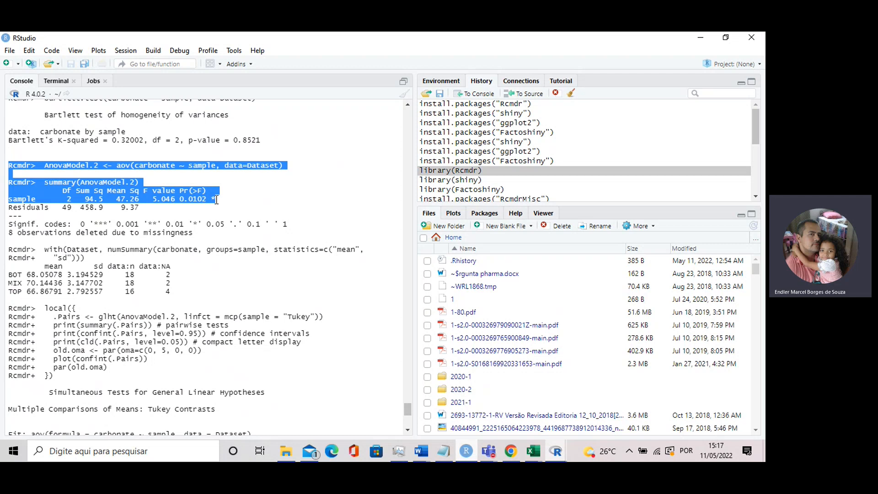
{"action": "left_click_drag", "start_coordinate": [216, 200], "coordinate": [219, 200]}
Examine the Tukey pairwise contrasts for carbonate, comparing MIX - BOT, TOP - BOT and TOP - MIX.
{"action": "scroll", "coordinate": [219, 221], "scroll_direction": "down", "scroll_amount": 3}
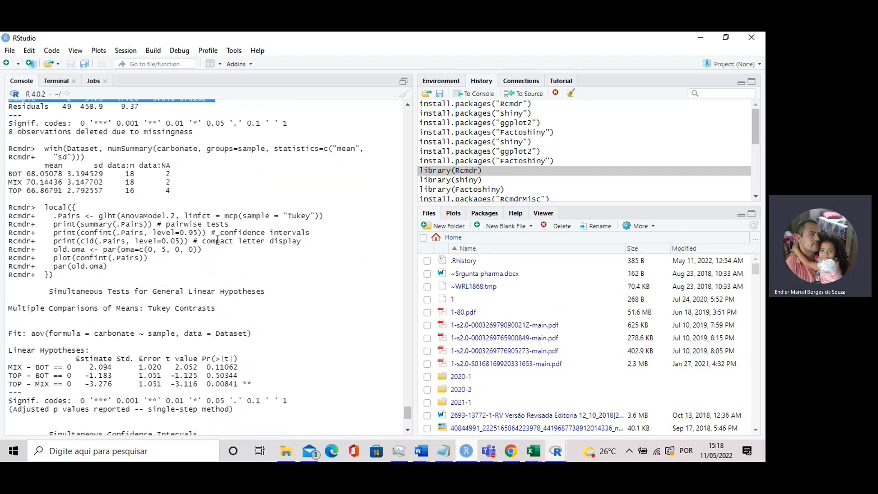
{"action": "scroll", "coordinate": [217, 240], "scroll_direction": "down", "scroll_amount": 1}
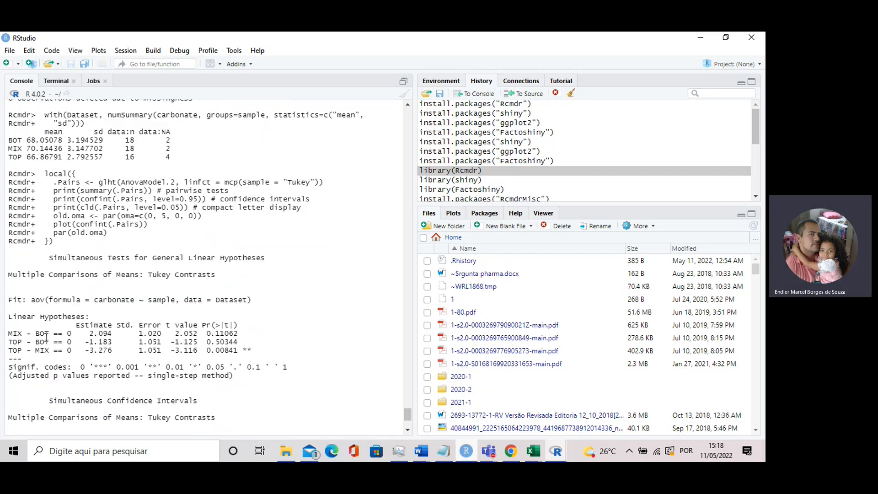
{"action": "left_click_drag", "start_coordinate": [13, 334], "coordinate": [50, 335]}
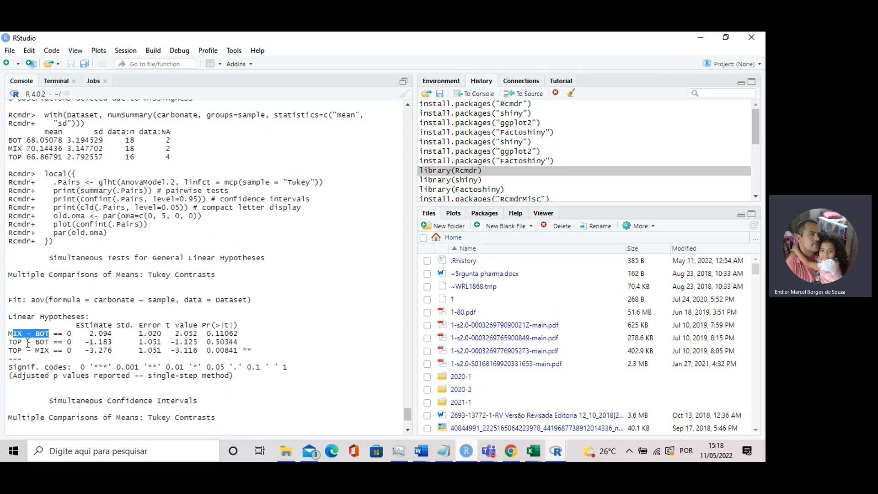
{"action": "left_click", "coordinate": [49, 341]}
{"action": "left_click_drag", "start_coordinate": [49, 342], "coordinate": [243, 350]}
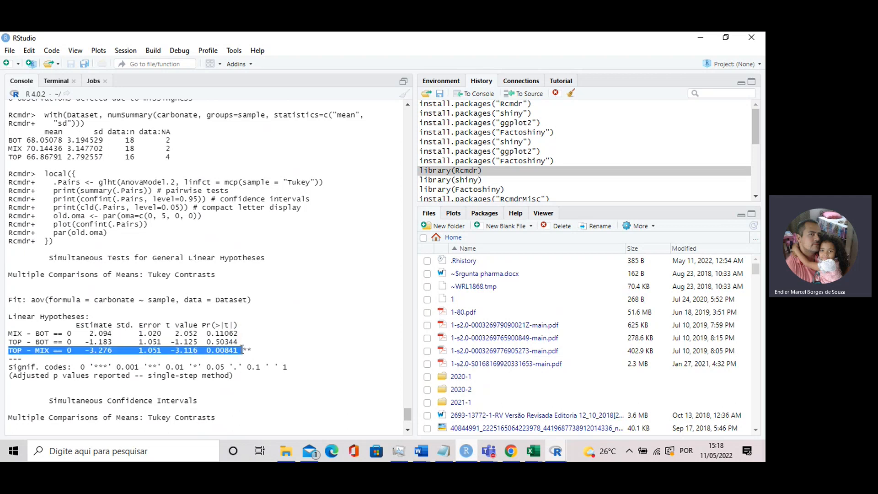
Check the carbonate group letters in the console and bring up the family-wise confidence interval plot.
{"action": "scroll", "coordinate": [184, 288], "scroll_direction": "down", "scroll_amount": 3}
{"action": "scroll", "coordinate": [182, 288], "scroll_direction": "down", "scroll_amount": 3}
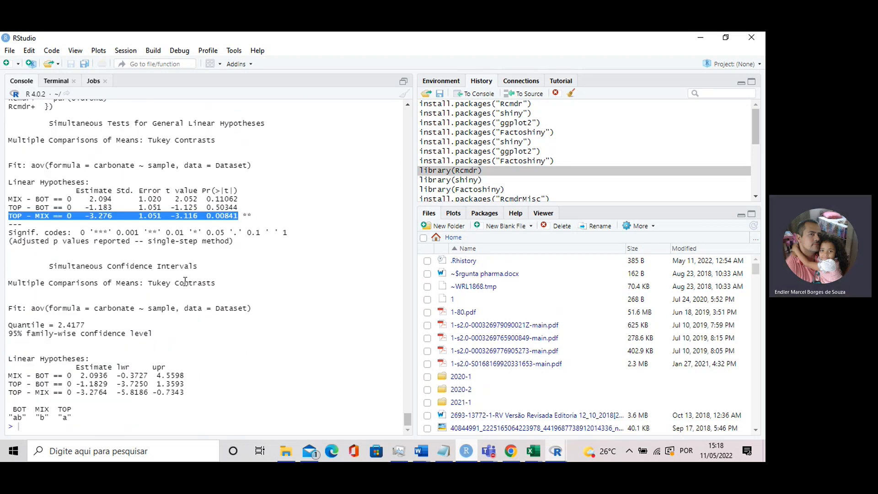
{"action": "left_click", "coordinate": [566, 456]}
{"action": "left_click", "coordinate": [618, 398]}
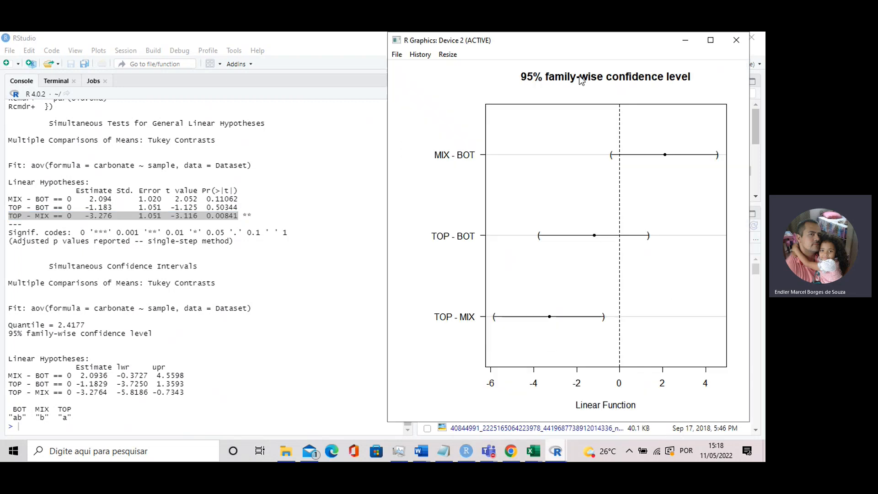